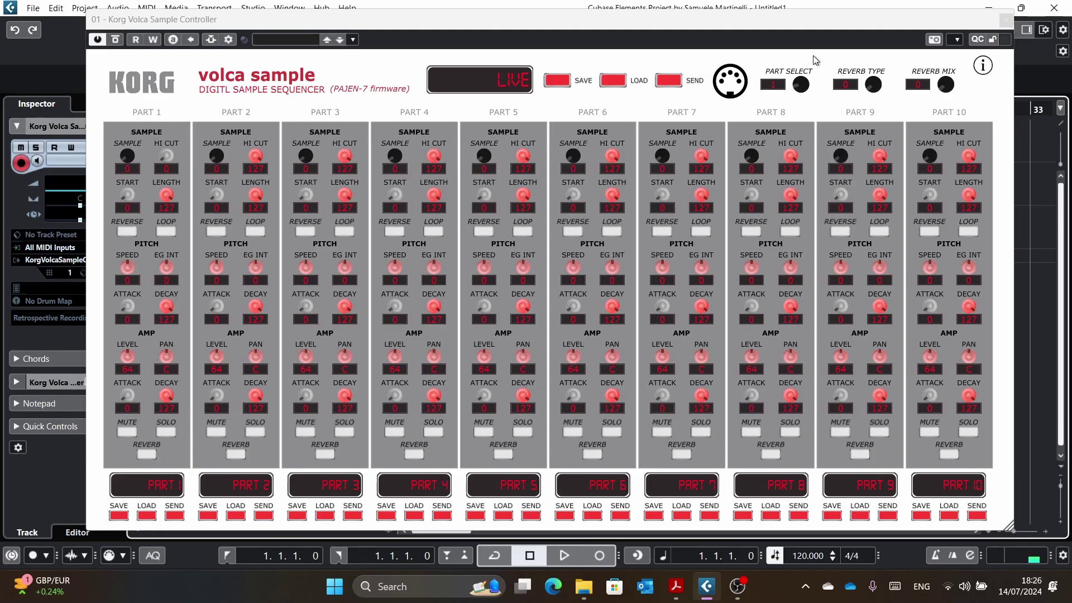
- Check the controller's version info, then review its PDF guide in Acrobat and minimise it
left_click(983, 66)
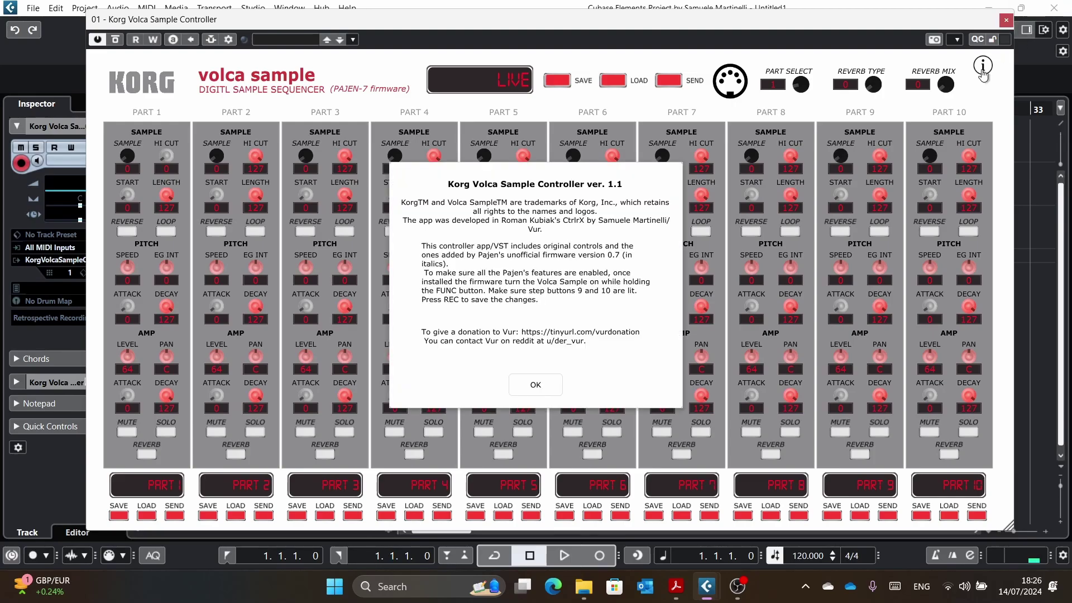
left_click(537, 386)
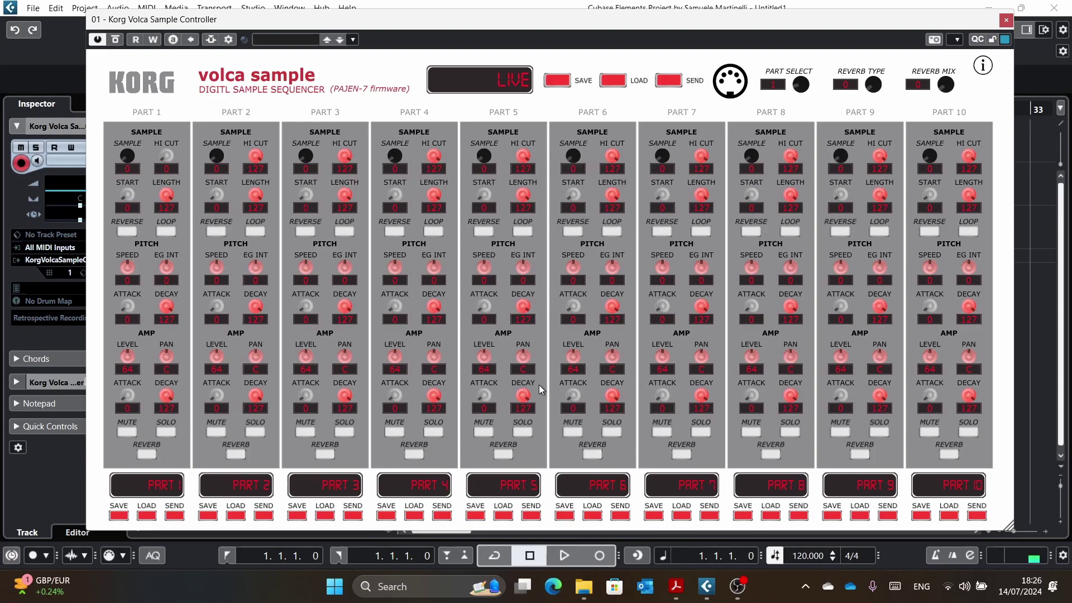
left_click(675, 586)
mouse_move(936, 460)
left_mouse_down()
mouse_move(932, 168)
mouse_move(936, 467)
mouse_move(936, 456)
left_mouse_up()
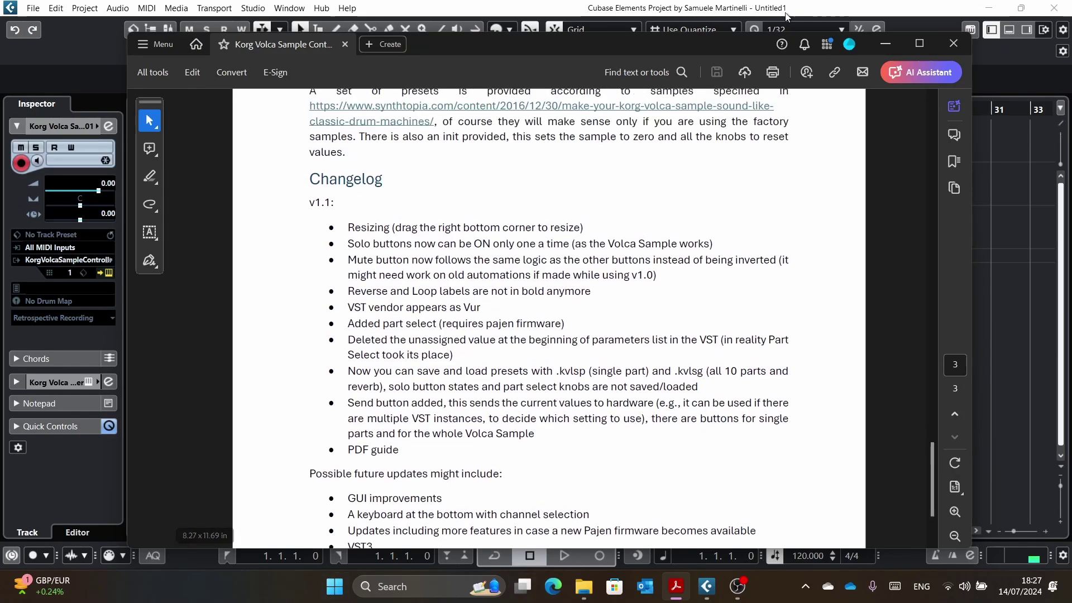
left_click(886, 47)
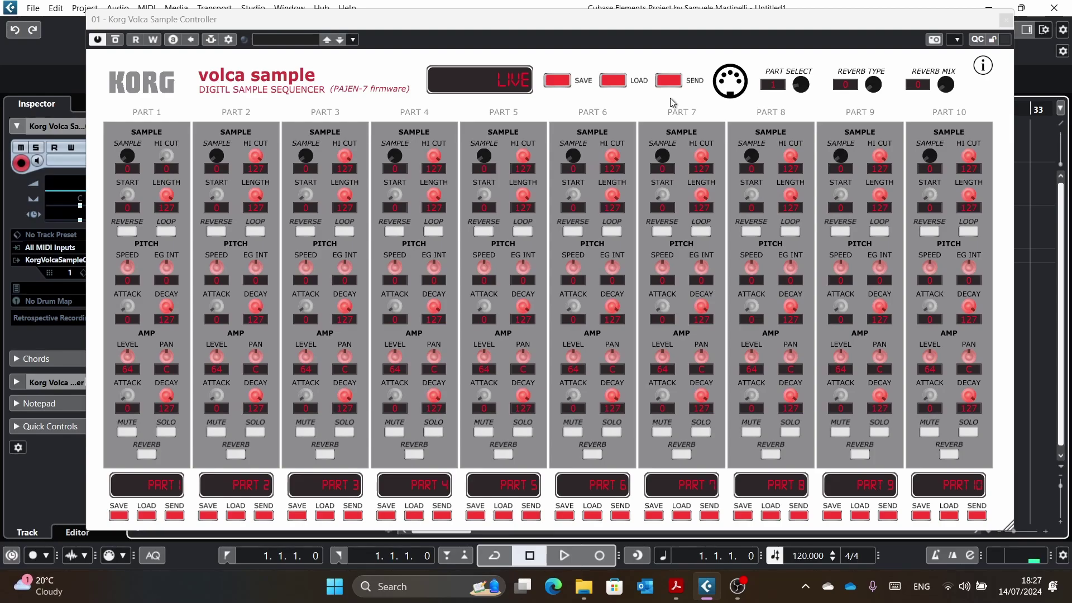
- Choose MIDIOUT2 (U6MIDI Pro) as the controller's MIDI output device and dismiss the input warning
left_click(725, 90)
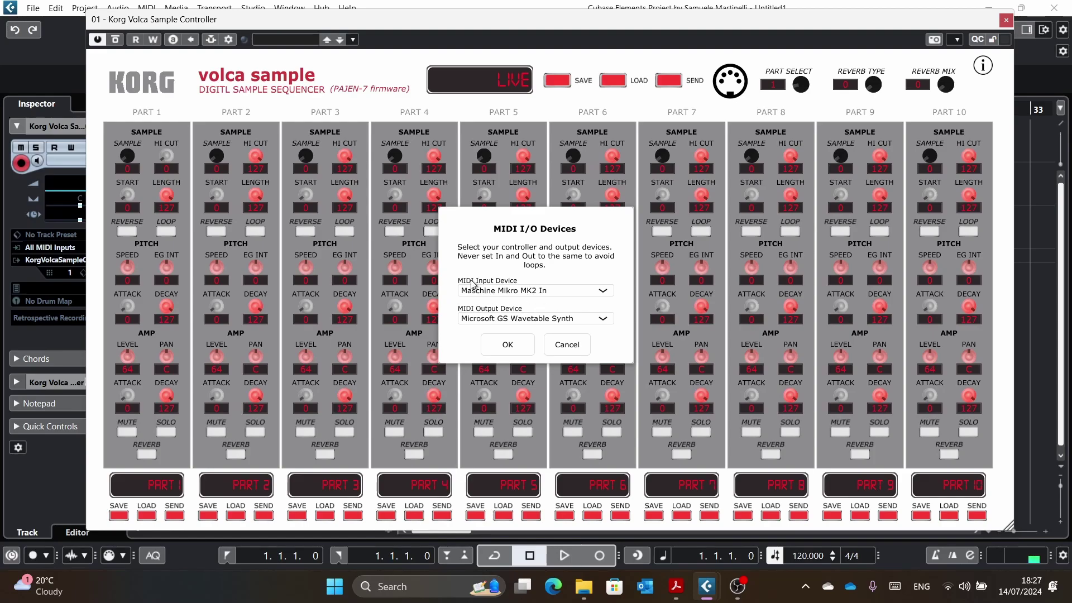
left_click(534, 319)
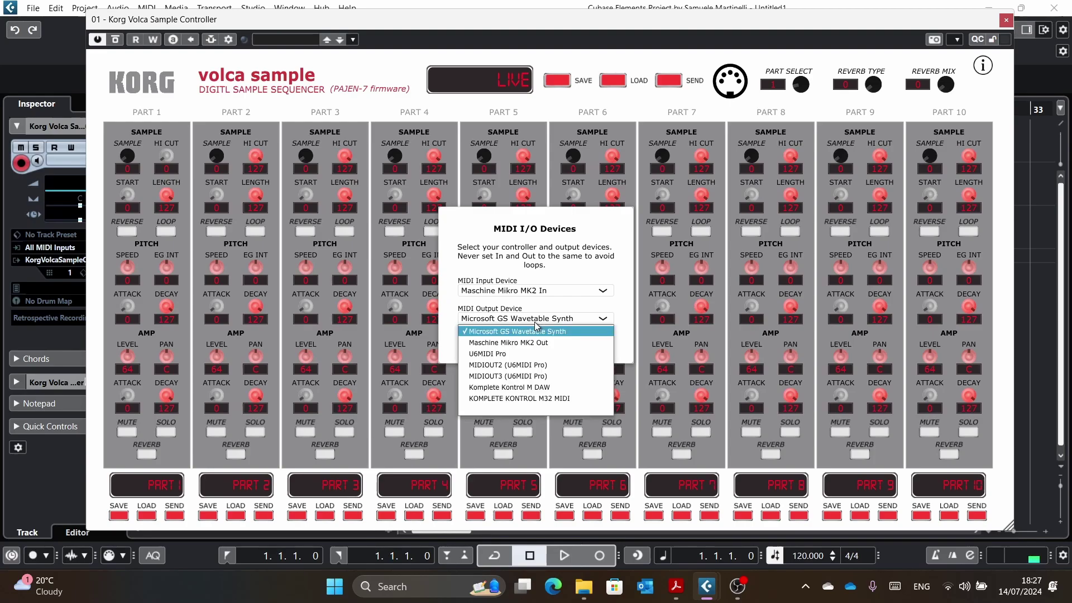
left_click(520, 366)
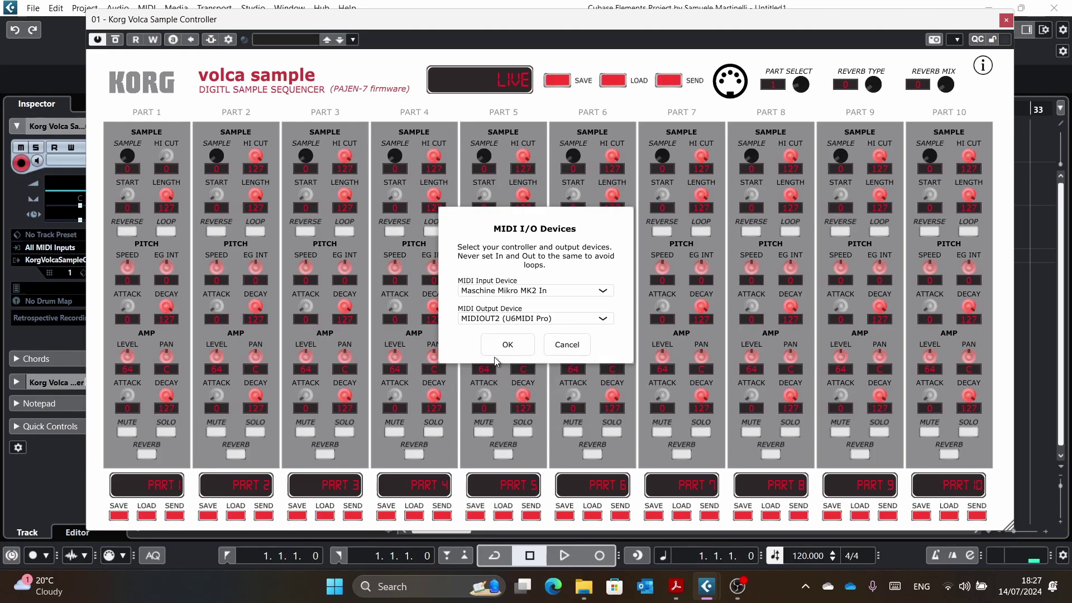
left_click(497, 353)
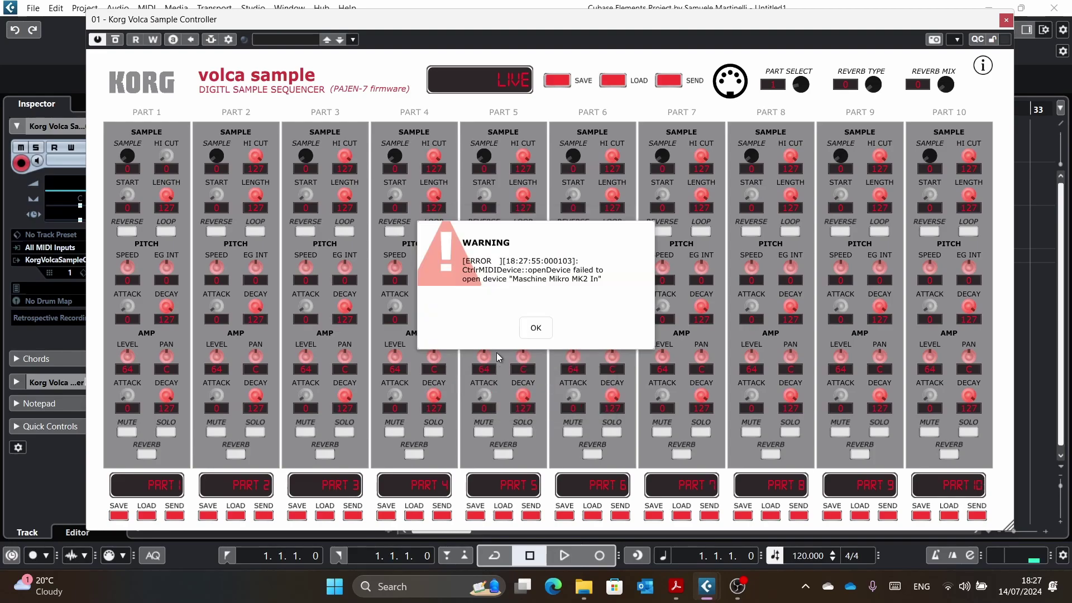
left_click(538, 329)
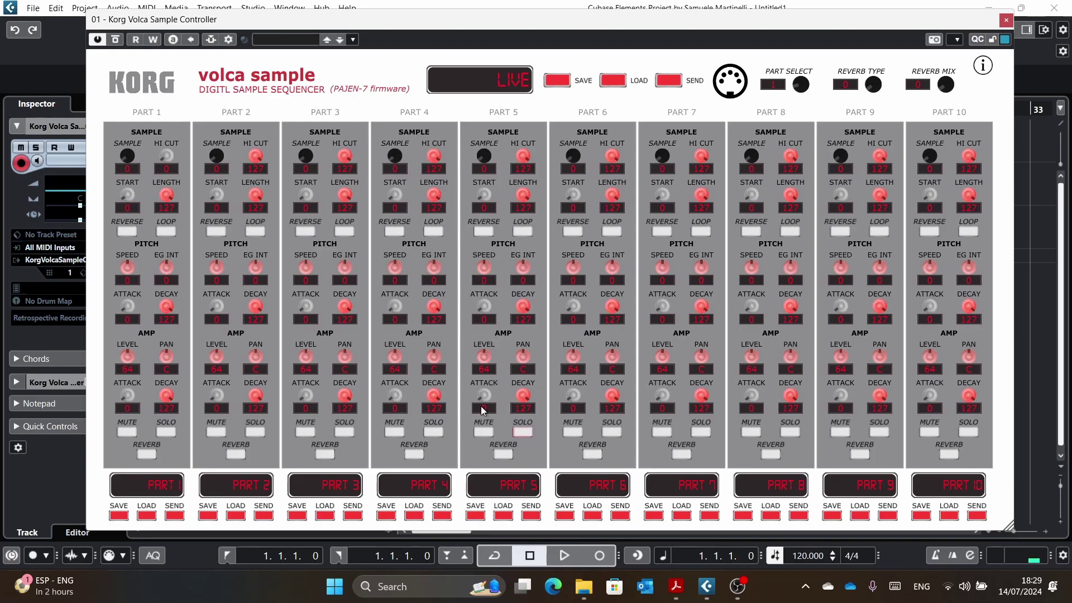
- For Part 5, raise amp attack, shorten amp and pitch decay, centre pan, and set level near maximum
left_click_drag(481, 399, 468, 392)
left_click_drag(518, 398, 522, 384)
scroll(519, 392, "up", 4)
double_click(524, 356)
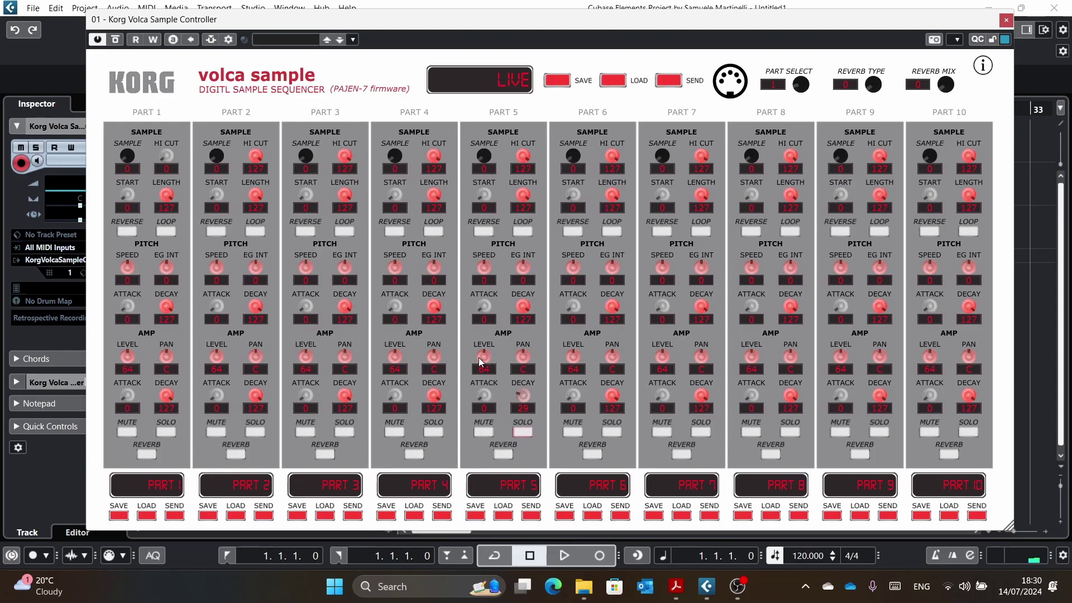
left_click_drag(478, 357, 488, 358)
mouse_move(528, 312)
left_mouse_down()
mouse_move(523, 297)
mouse_move(547, 315)
left_mouse_up()
left_click_drag(526, 314, 518, 299)
- Reset Part 5's pitch speed to 0
left_click(483, 270, "ctrl")
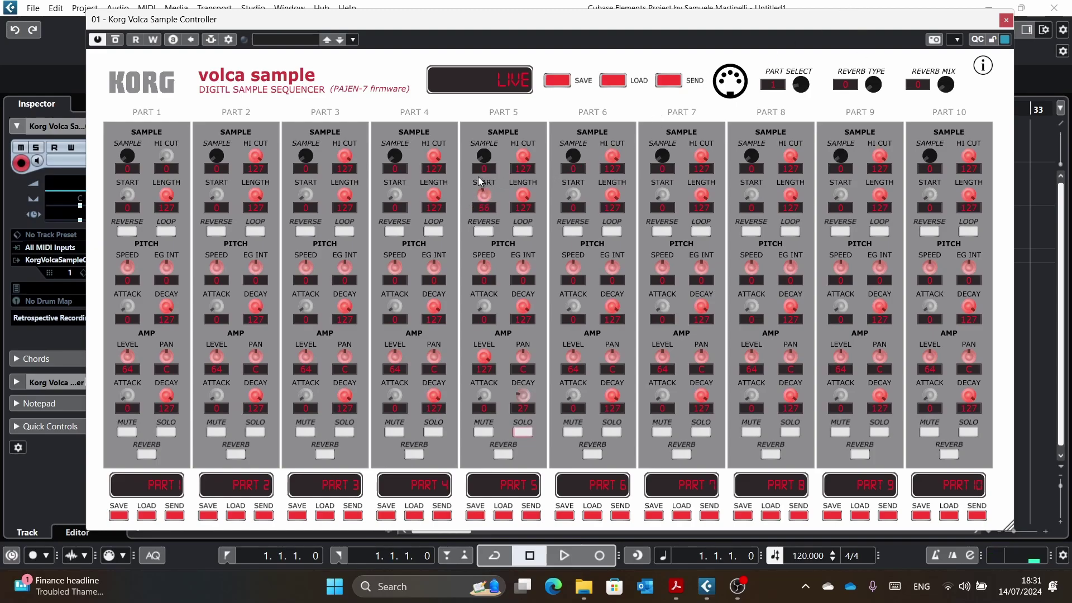
- Shorten Part 5's sample length and open its hi cut fully to 127
left_click_drag(520, 195, 510, 186)
left_click_drag(512, 165, 511, 134)
scroll(487, 153, "up", 9)
scroll(483, 155, "down", 2)
scroll(484, 157, "down", 10)
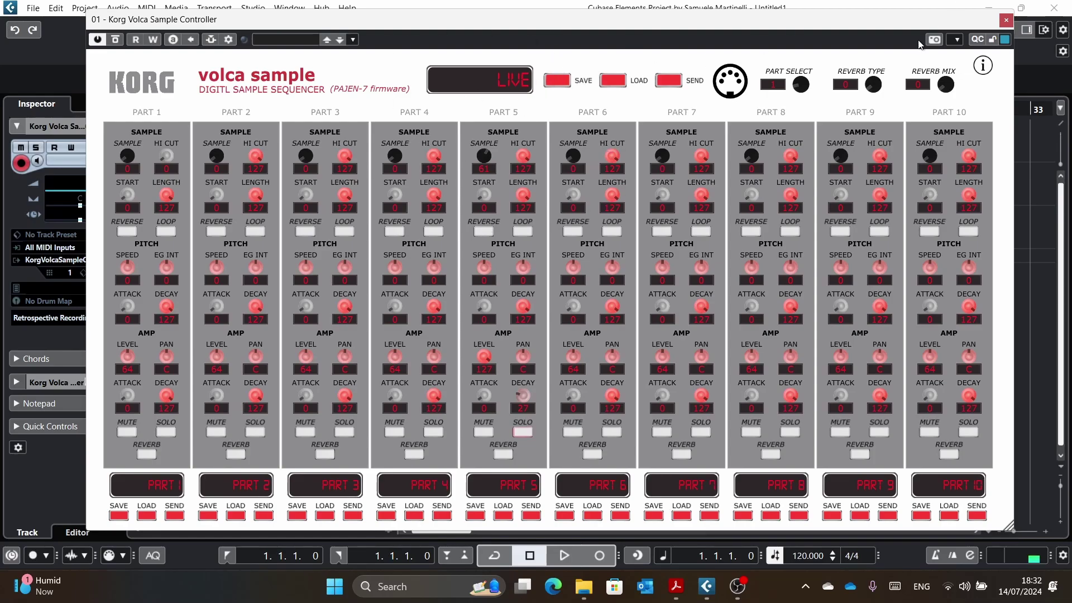
- Hide the controller window, show the track's automation lane, and open its full parameter list
left_click_drag(911, 29, 1043, 309)
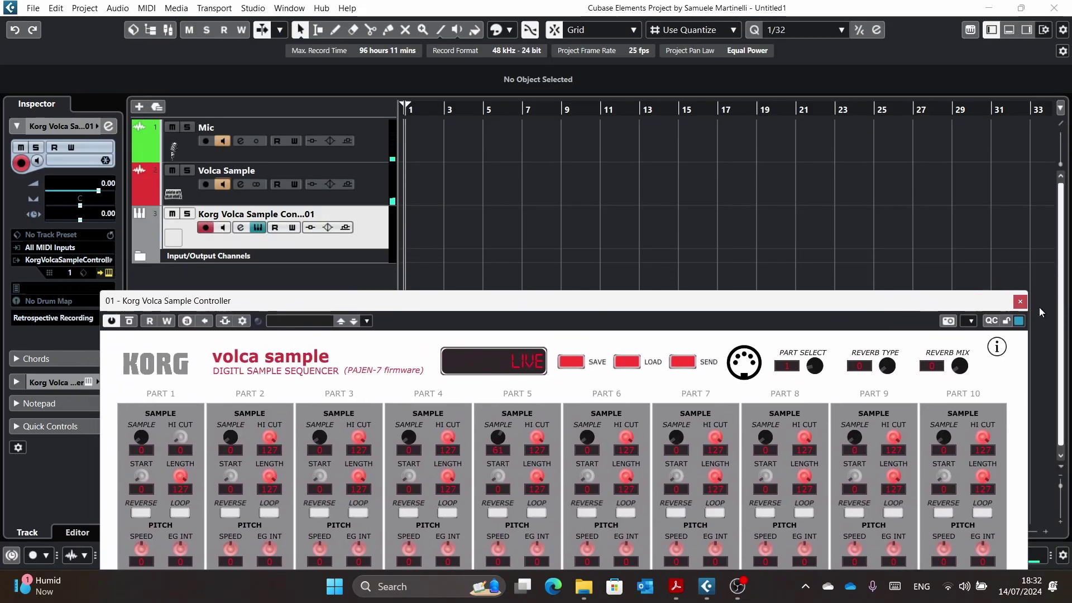
left_click(1006, 303)
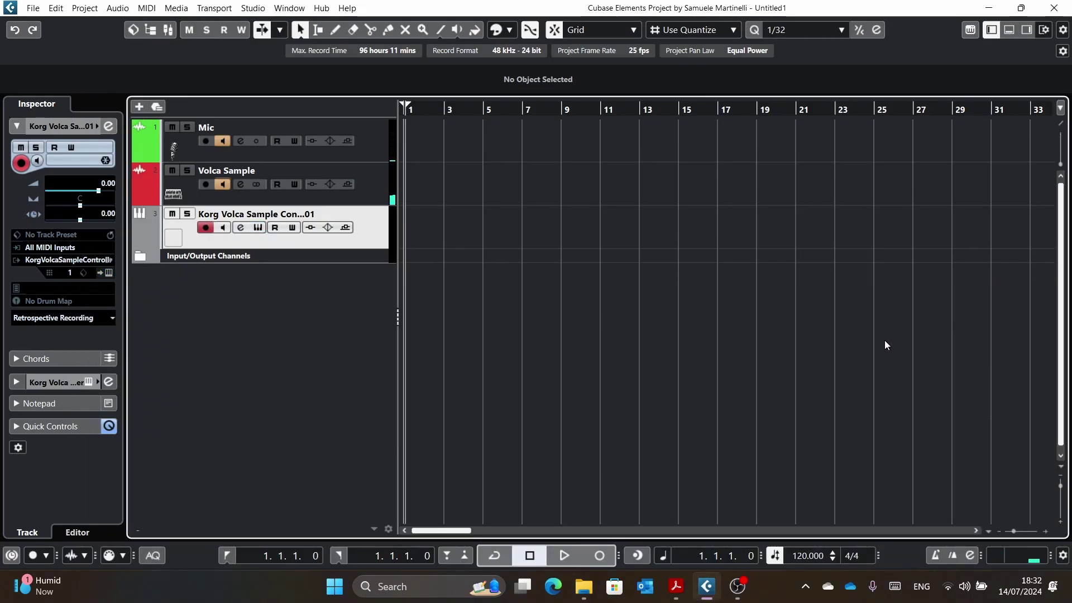
left_click(139, 244)
left_click(210, 259)
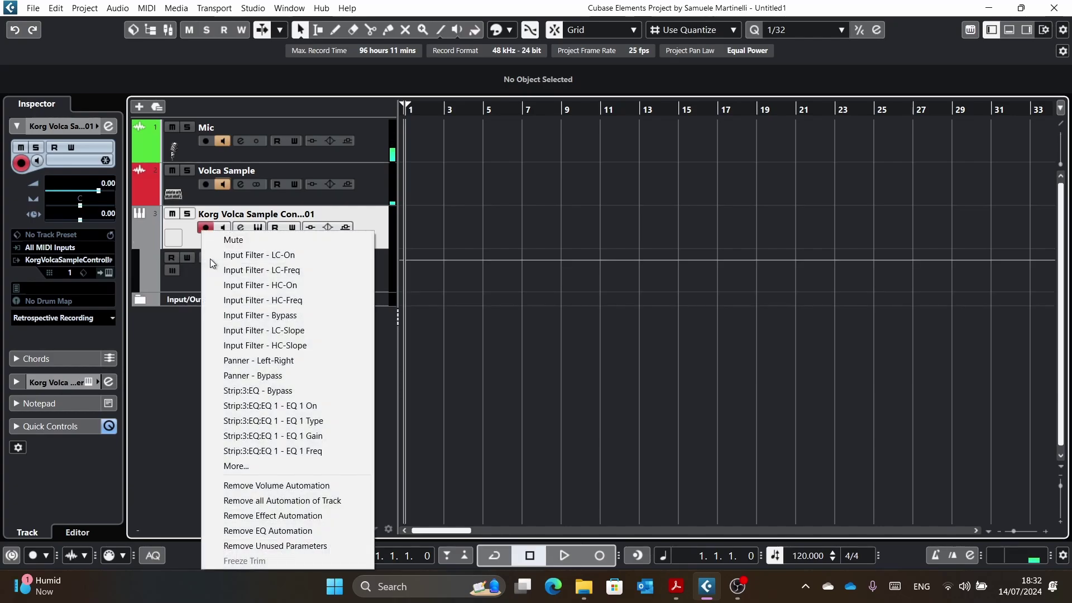
left_click(230, 466)
left_click(509, 280)
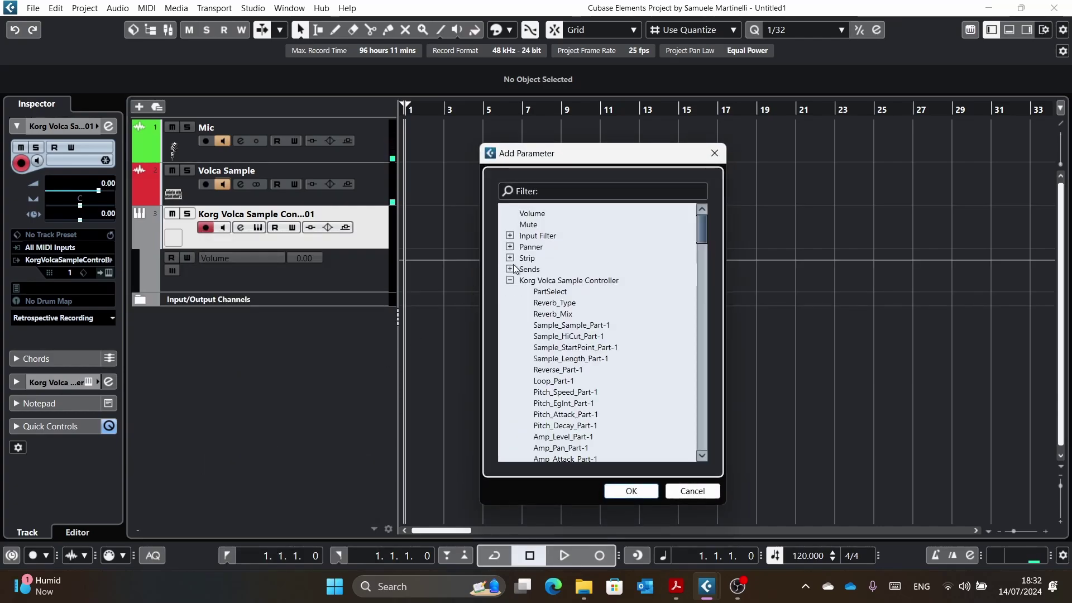
left_click_drag(592, 161, 511, 96)
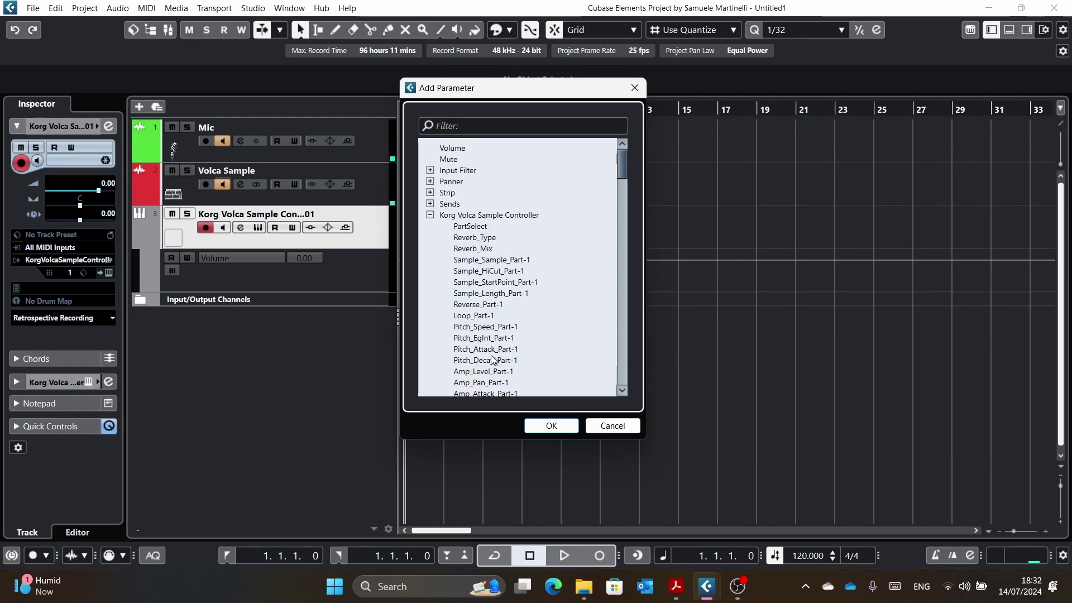
scroll(486, 252, "down", 14)
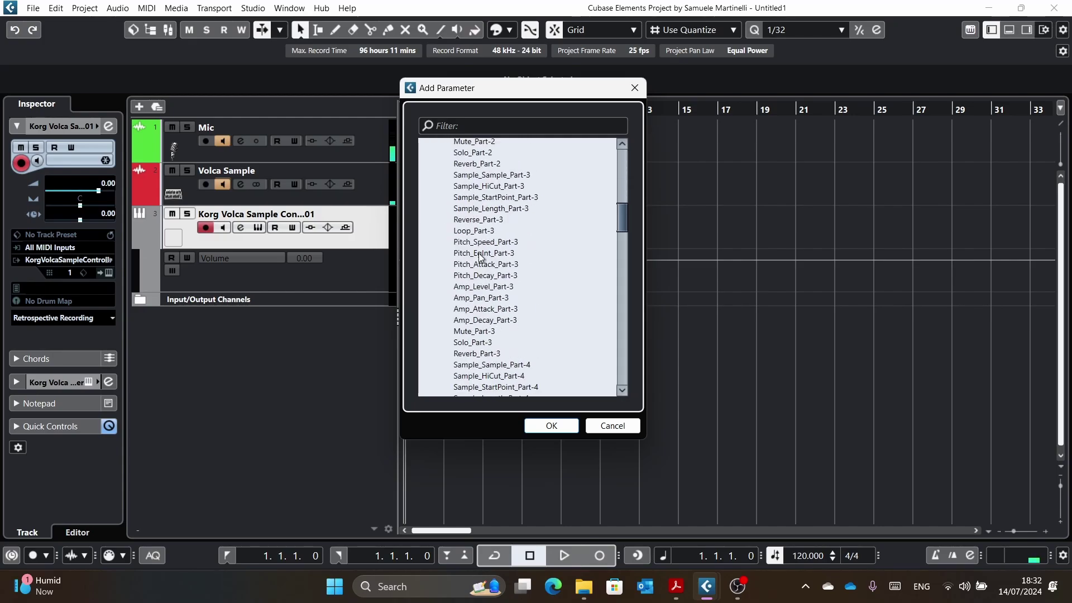
scroll(480, 257, "up", 16)
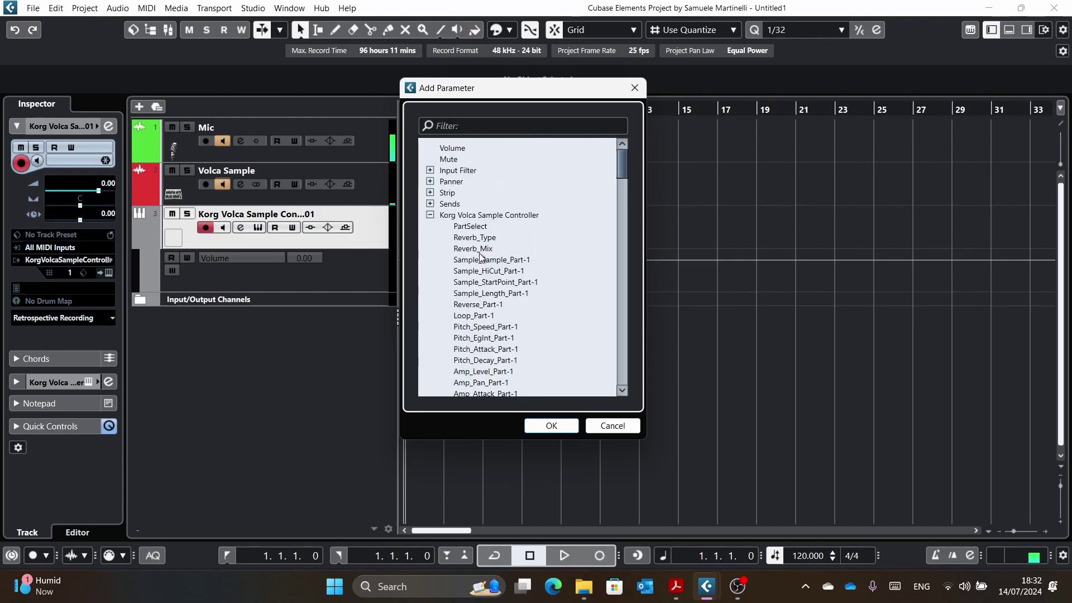
scroll(485, 279, "down", 4)
scroll(483, 301, "down", 3)
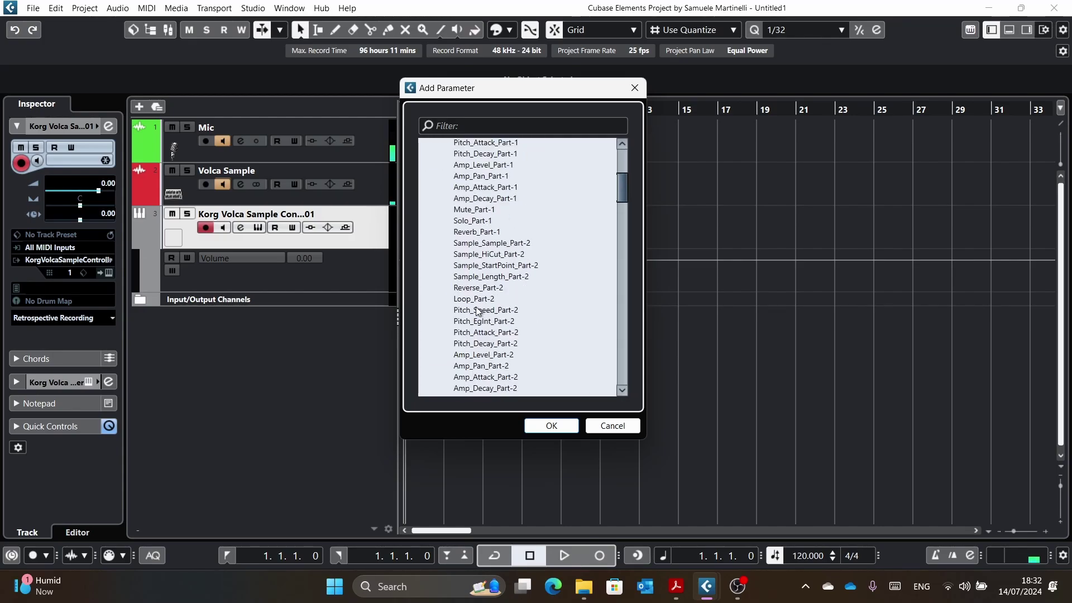
scroll(478, 310, "down", 2)
scroll(477, 311, "down", 3)
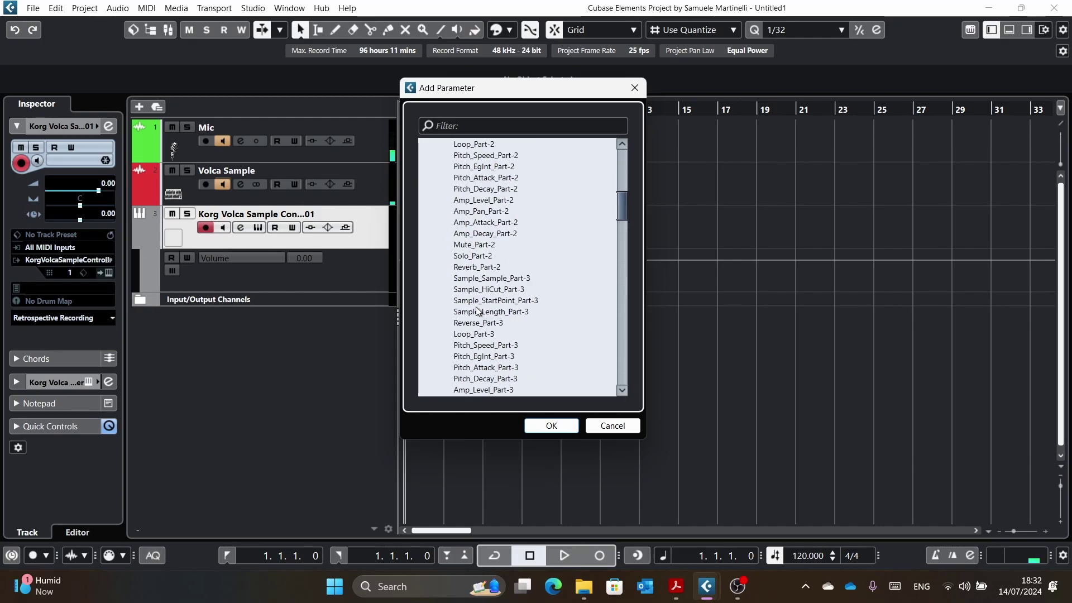
scroll(477, 311, "up", 8)
scroll(477, 311, "up", 3)
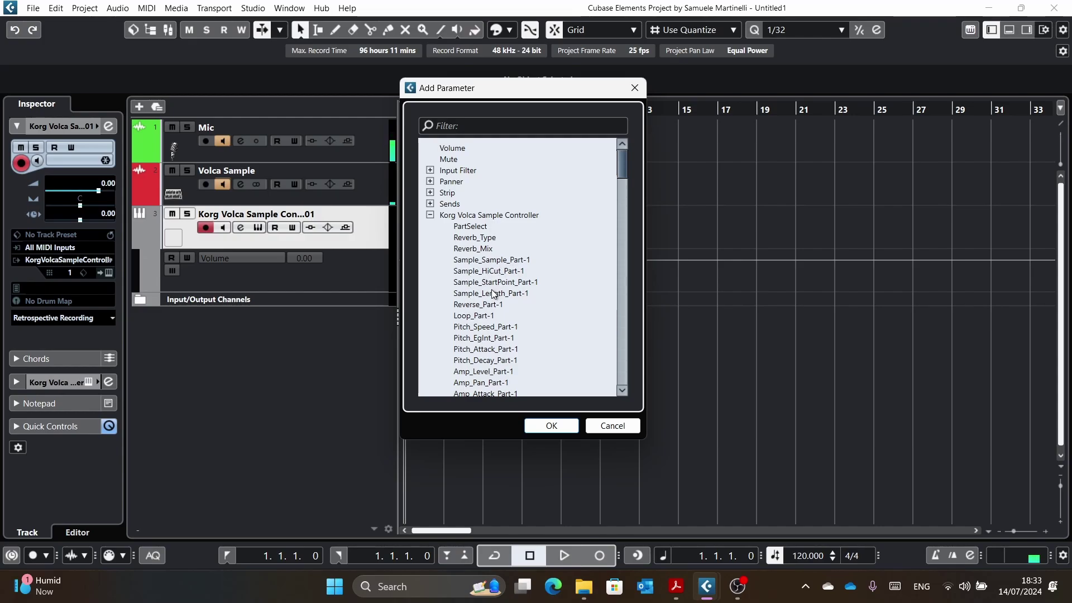
scroll(500, 321, "down", 14)
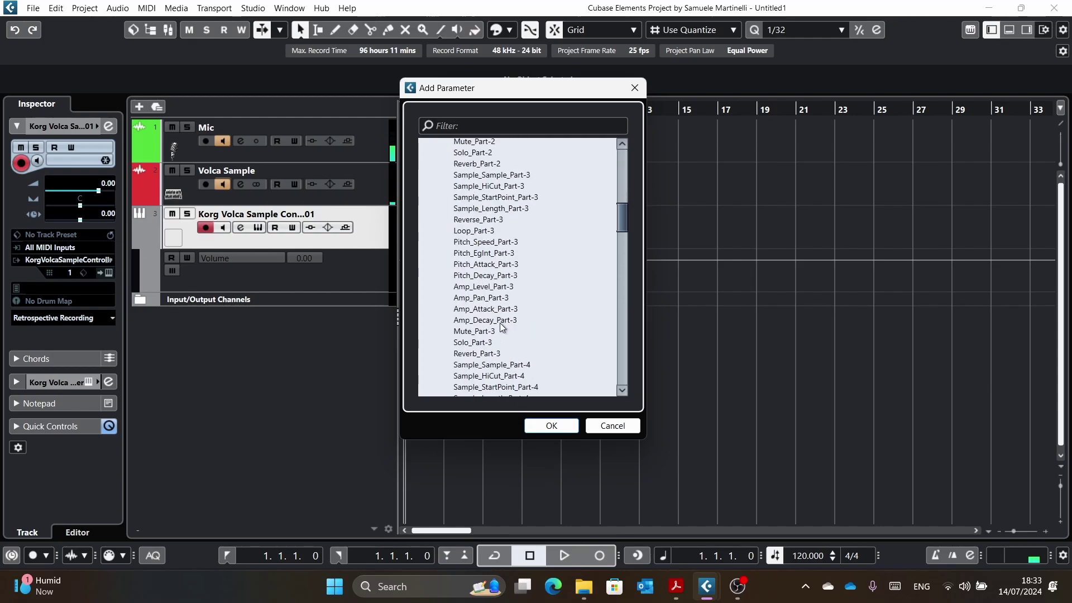
scroll(500, 326, "down", 20)
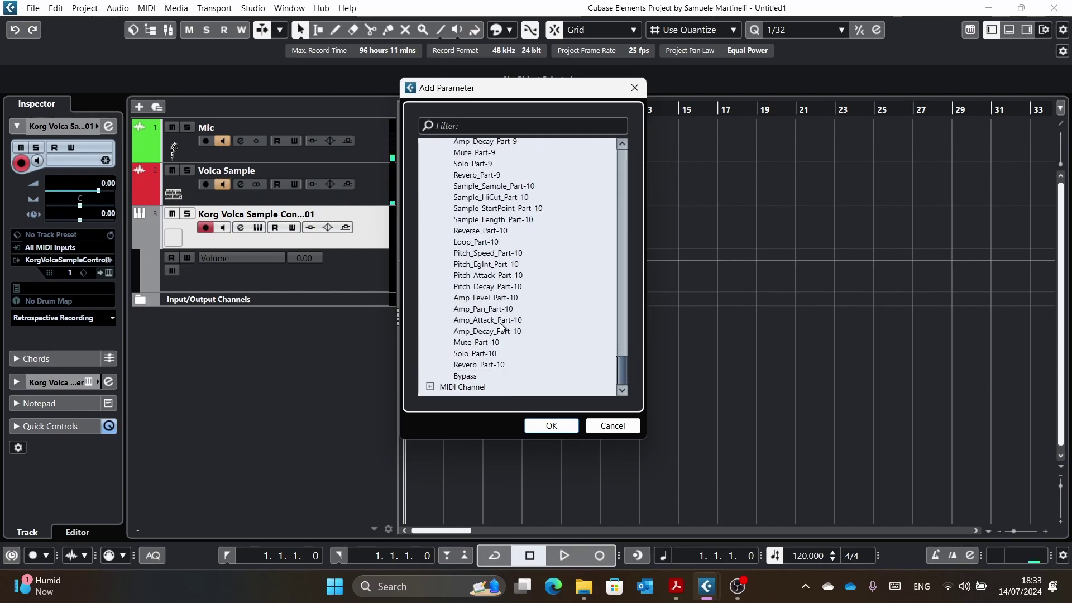
scroll(500, 322, "up", 20)
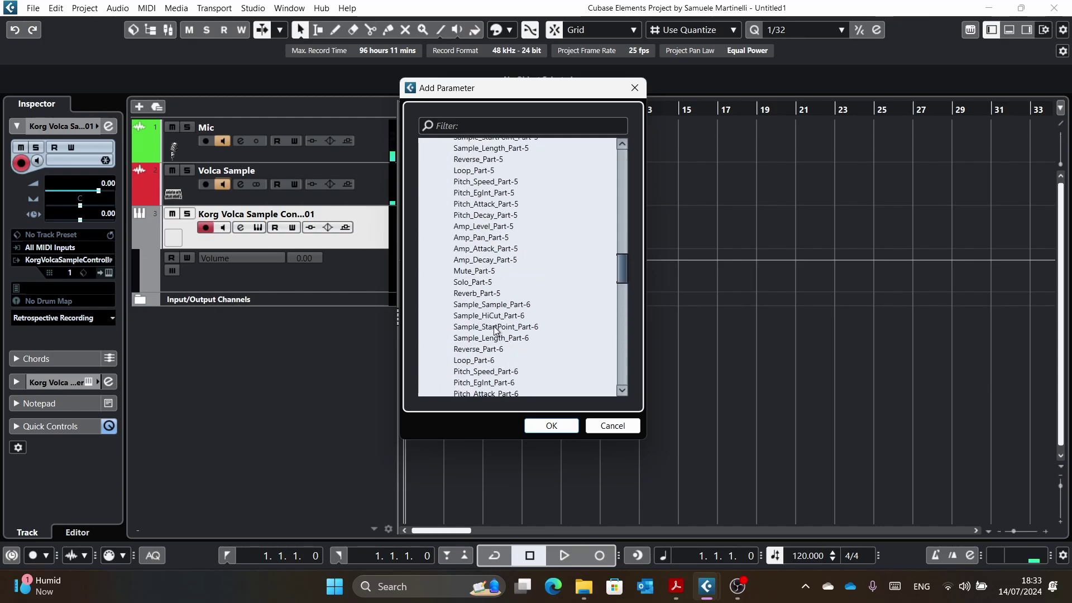
scroll(494, 329, "up", 20)
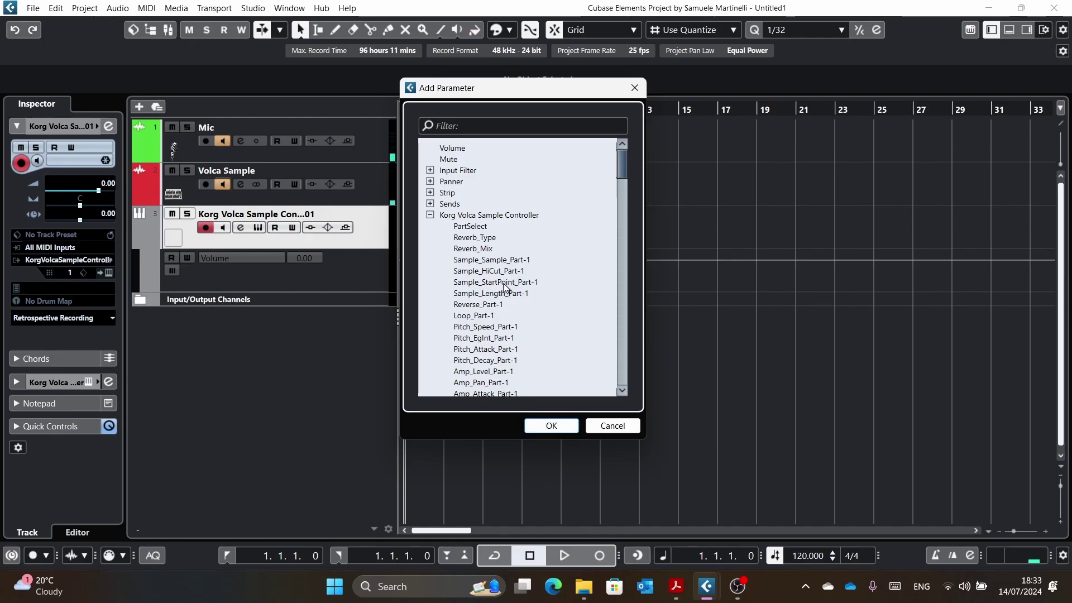
- Assign Sample_HiCut_Part-1, then switch the automation lane to Sample_HiCut_Part-5
double_click(490, 271)
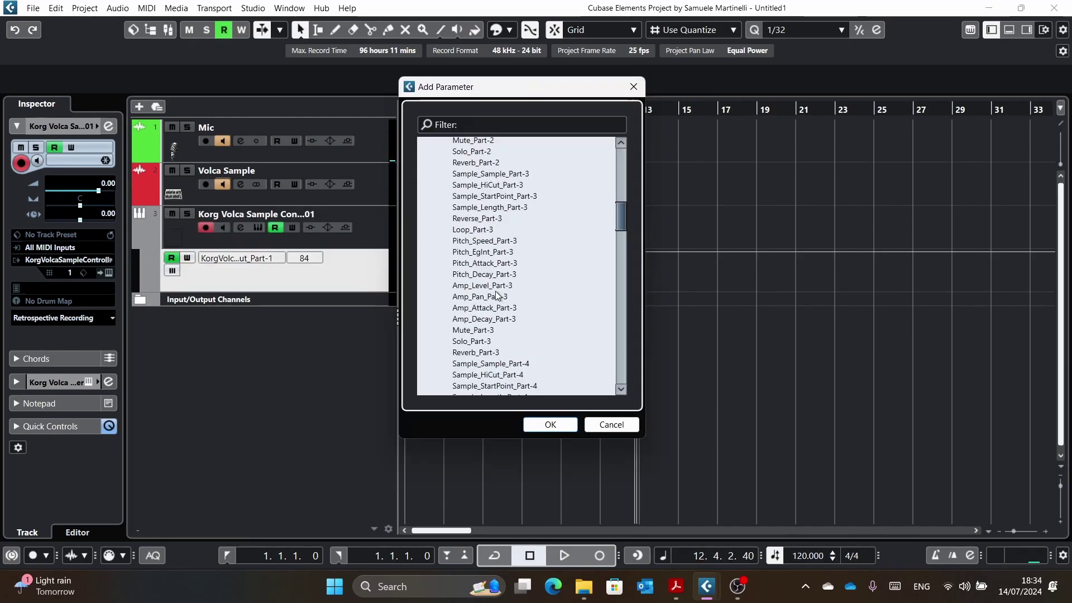
scroll(497, 296, "down", 5)
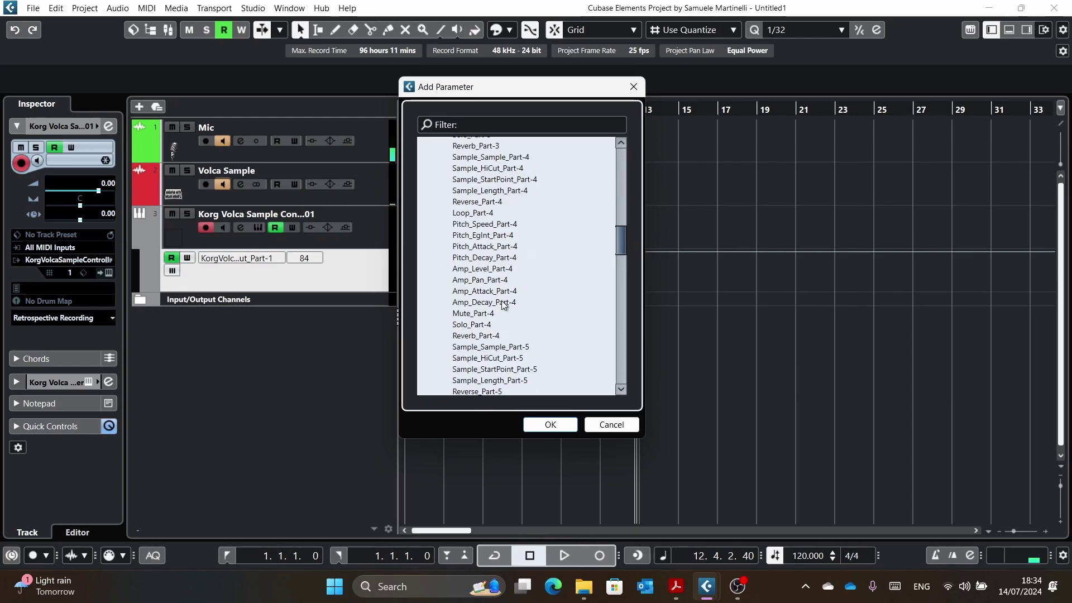
scroll(504, 304, "down", 2)
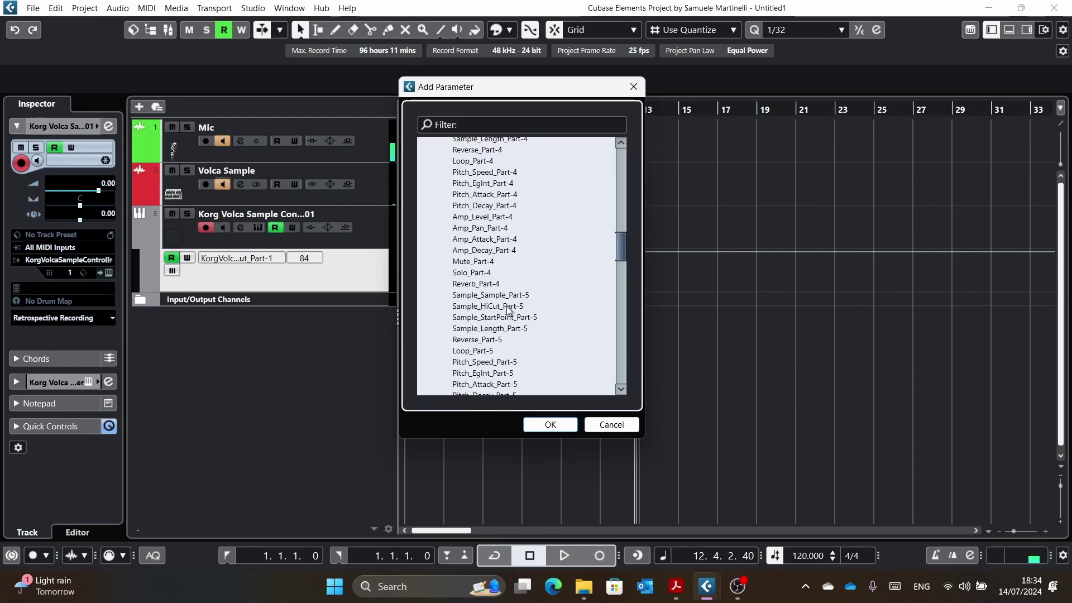
left_click(505, 306)
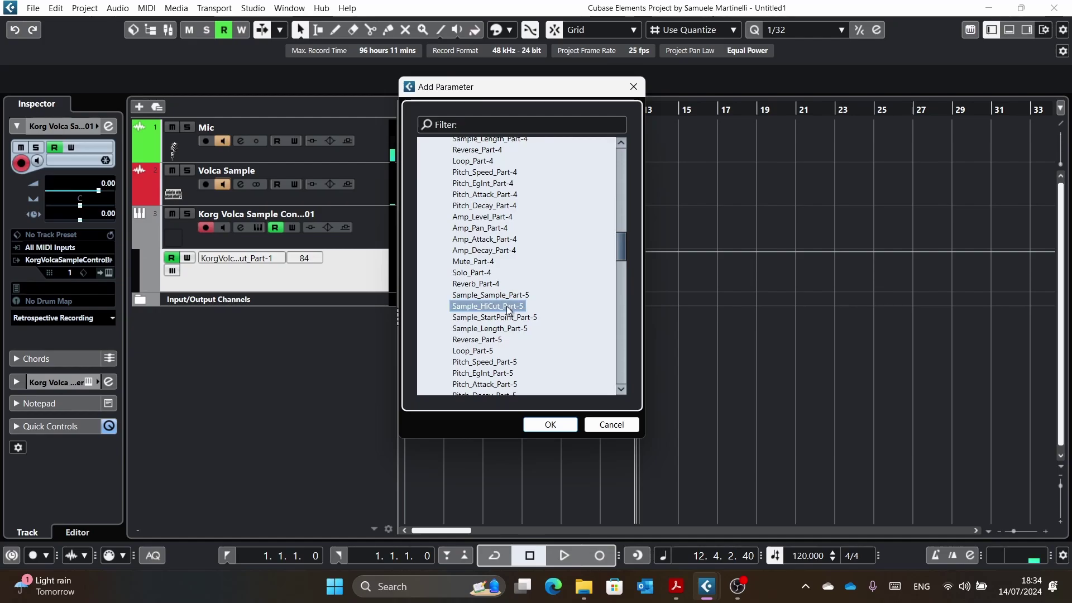
left_click(550, 425)
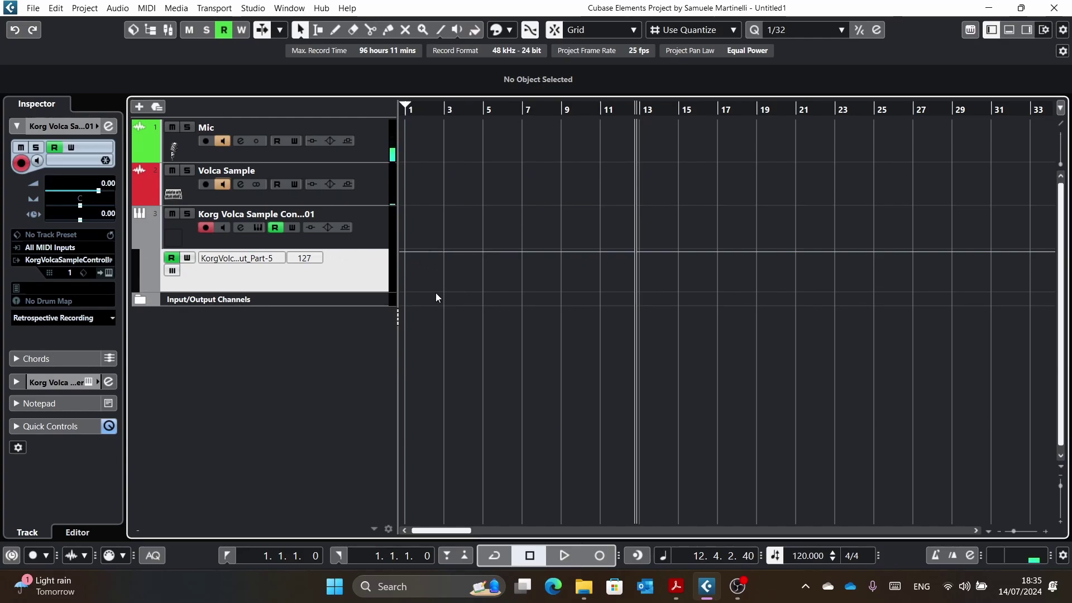
- Draw hi-cut automation dipping near bar 3, then during playback add a bar-8 point raised to 100
mouse_move(451, 249)
left_mouse_down()
mouse_move(459, 281)
mouse_move(490, 252)
mouse_move(491, 264)
mouse_move(517, 261)
mouse_move(510, 287)
mouse_move(508, 304)
left_mouse_up()
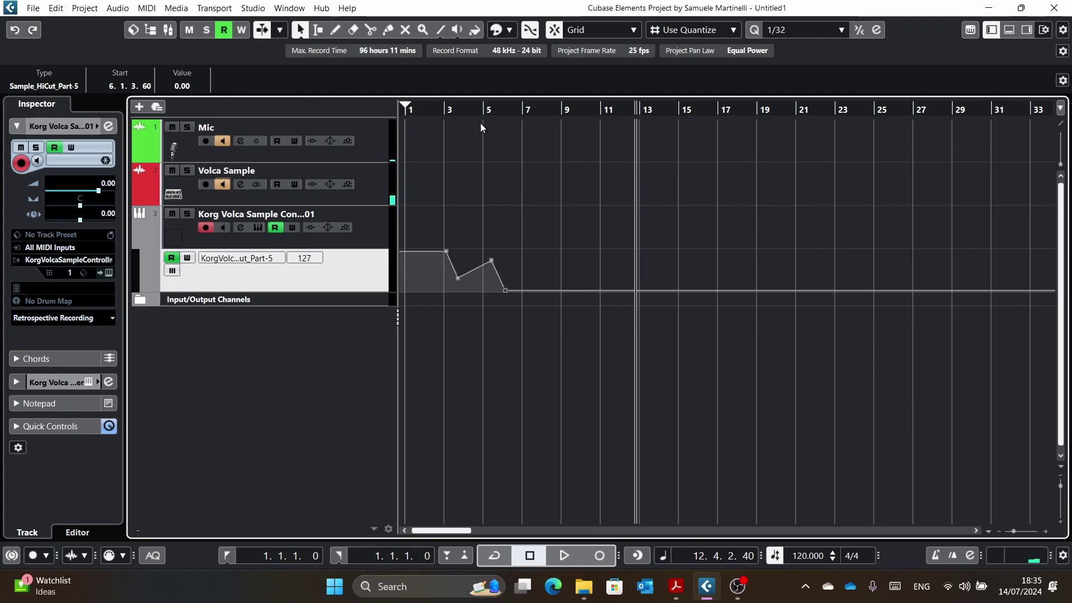
left_click(400, 110)
key("space")
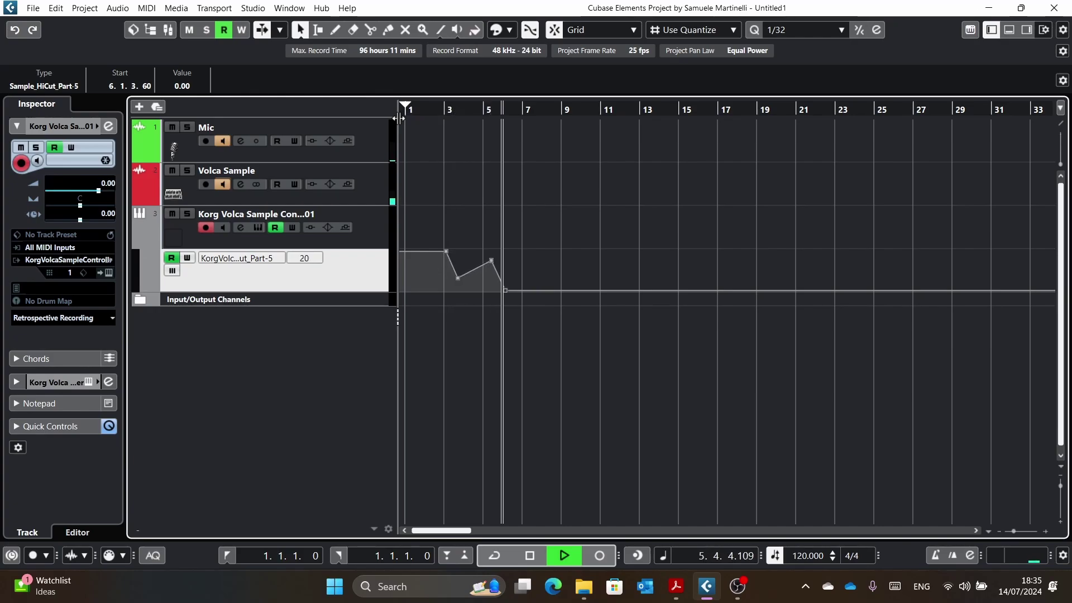
left_click(538, 290)
left_click_drag(538, 293, 545, 228)
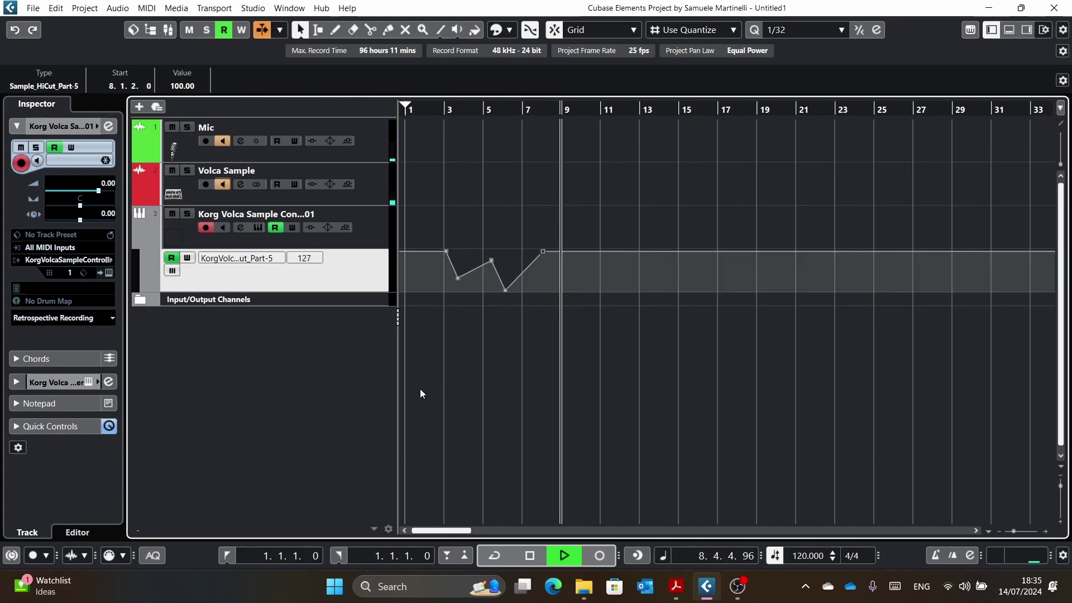
key("space")
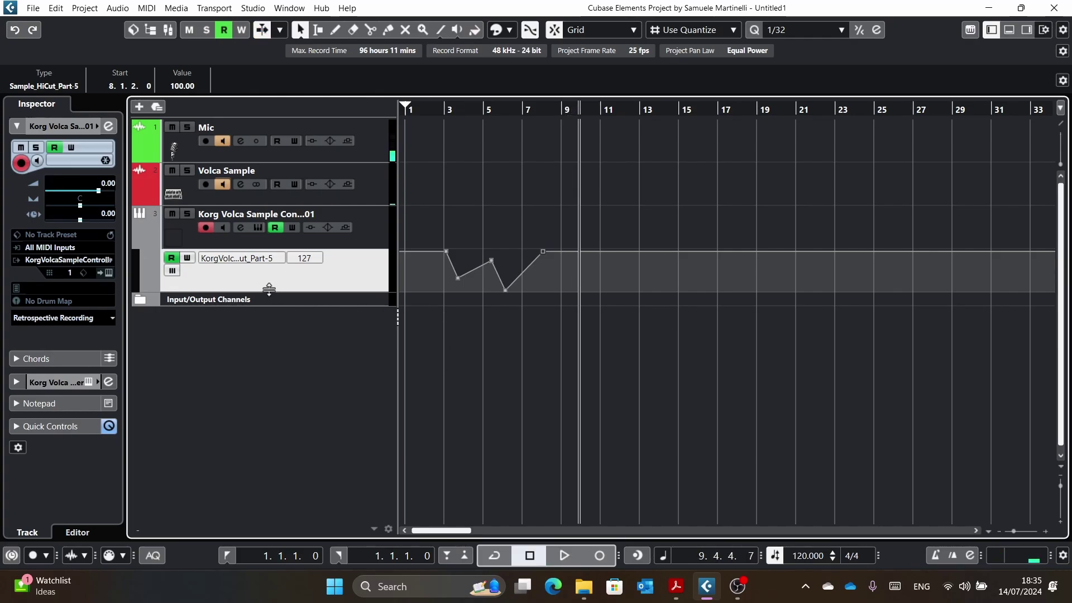
- Open the Volca controller window, reposition and shrink it, briefly check the PDF guide, then close it
mouse_move(689, 582)
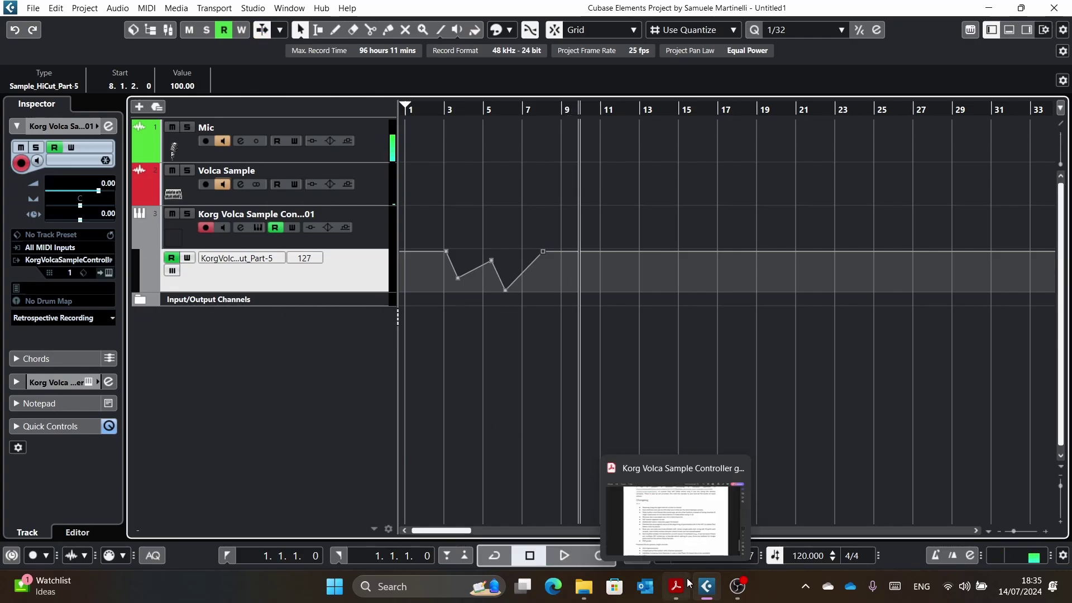
left_click(256, 227)
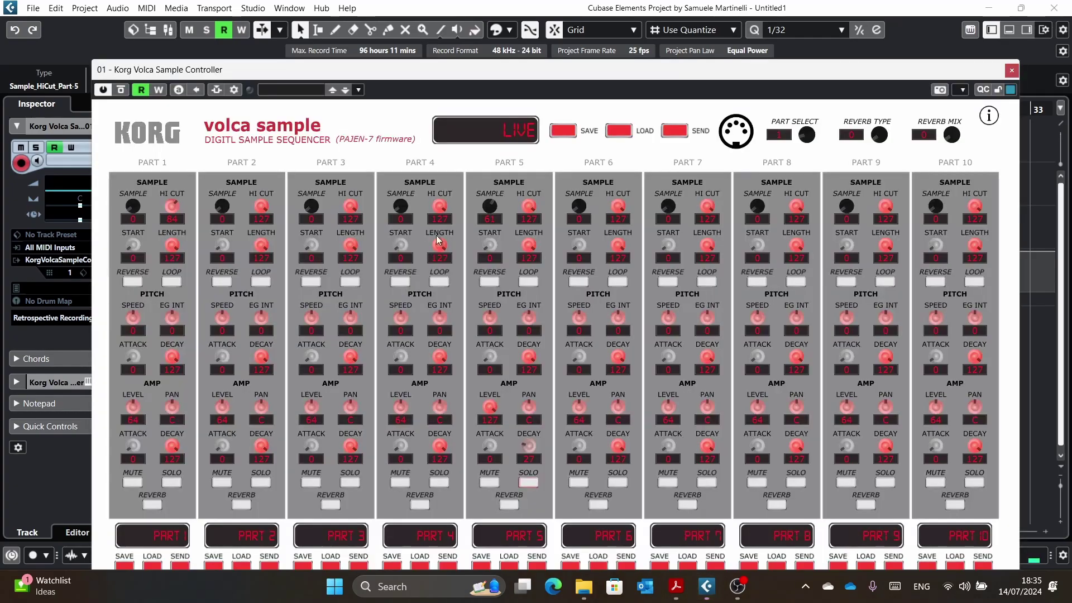
left_click_drag(647, 76, 639, 39)
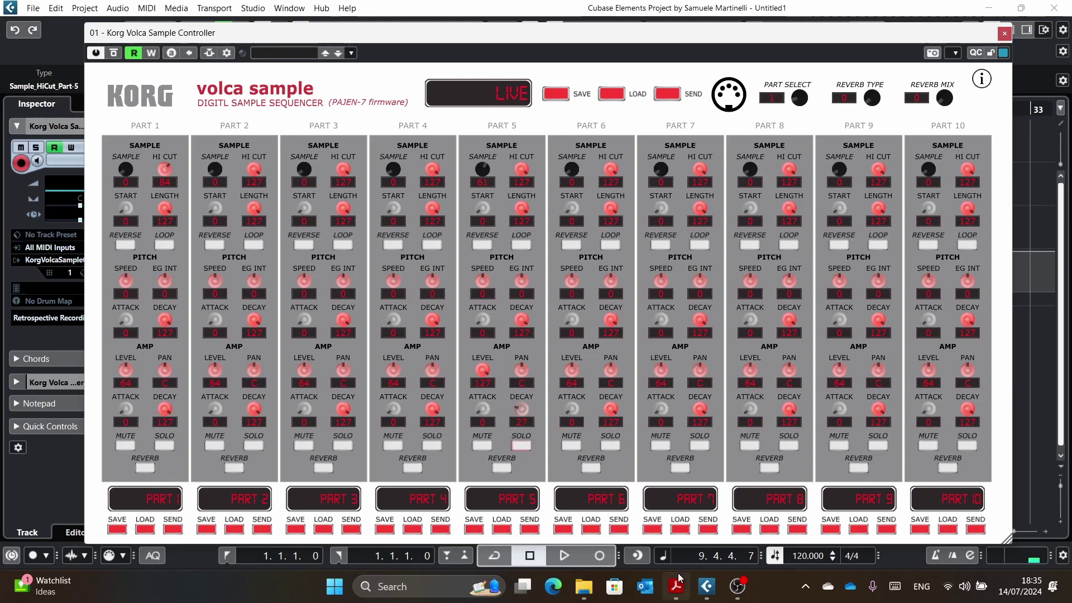
mouse_move(678, 571)
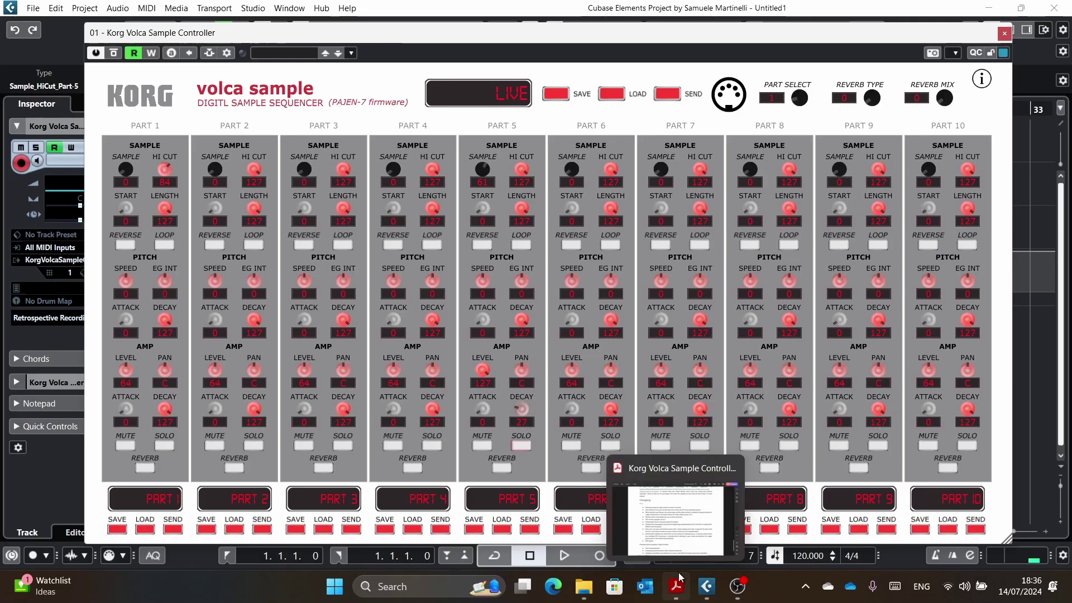
left_click(678, 572)
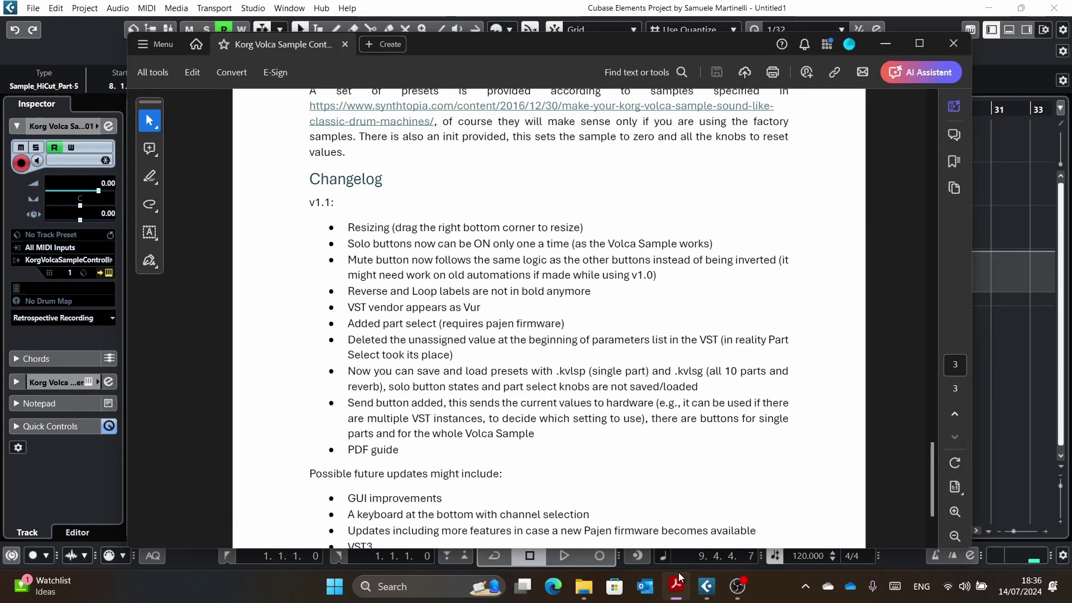
left_click(678, 572)
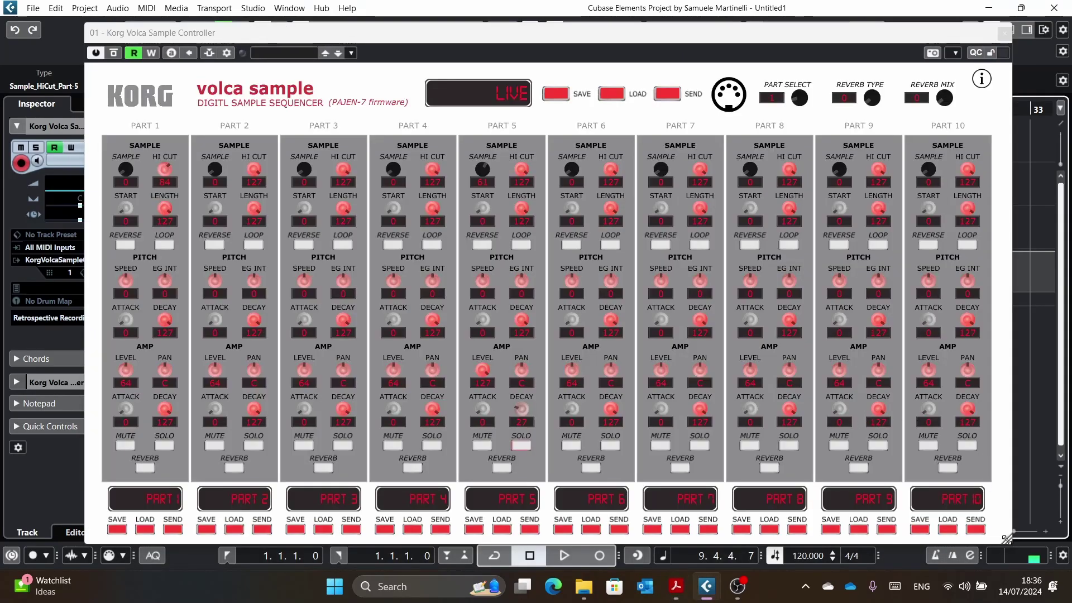
left_click_drag(1006, 539, 838, 448)
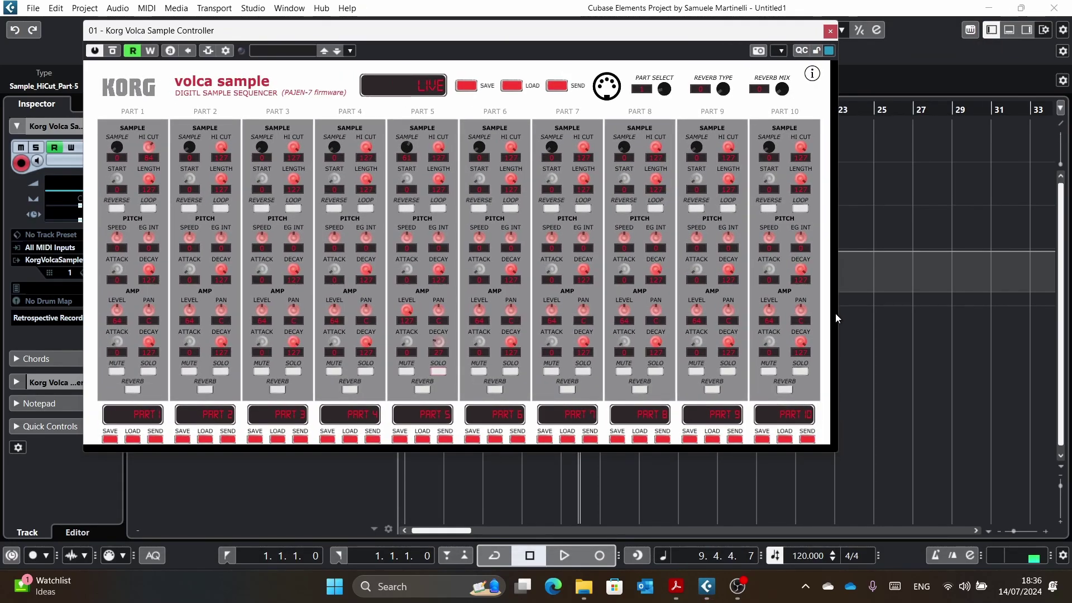
left_click(831, 32)
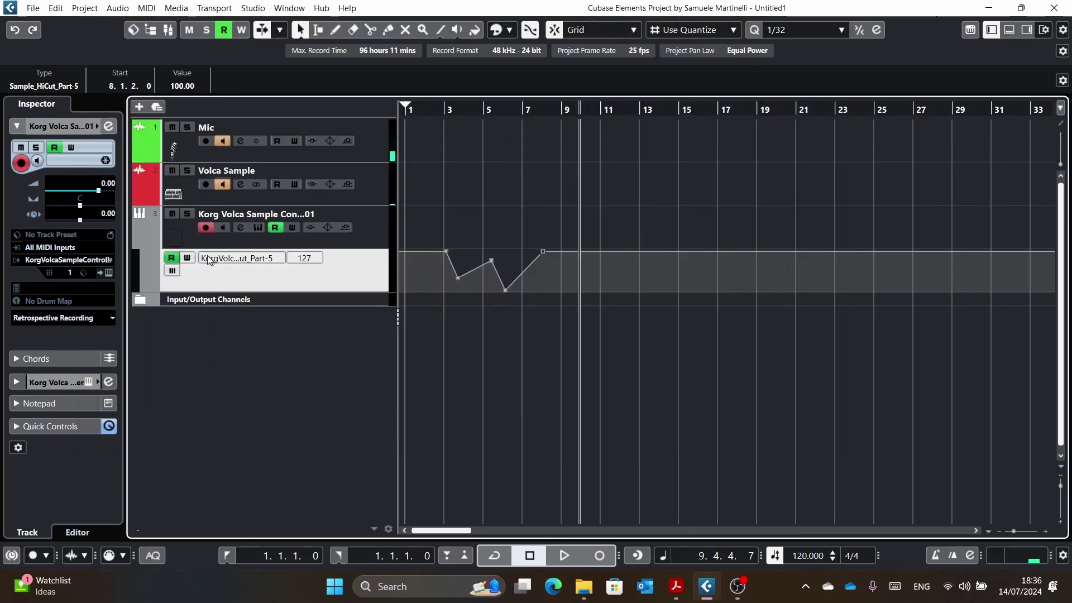
left_click(262, 229)
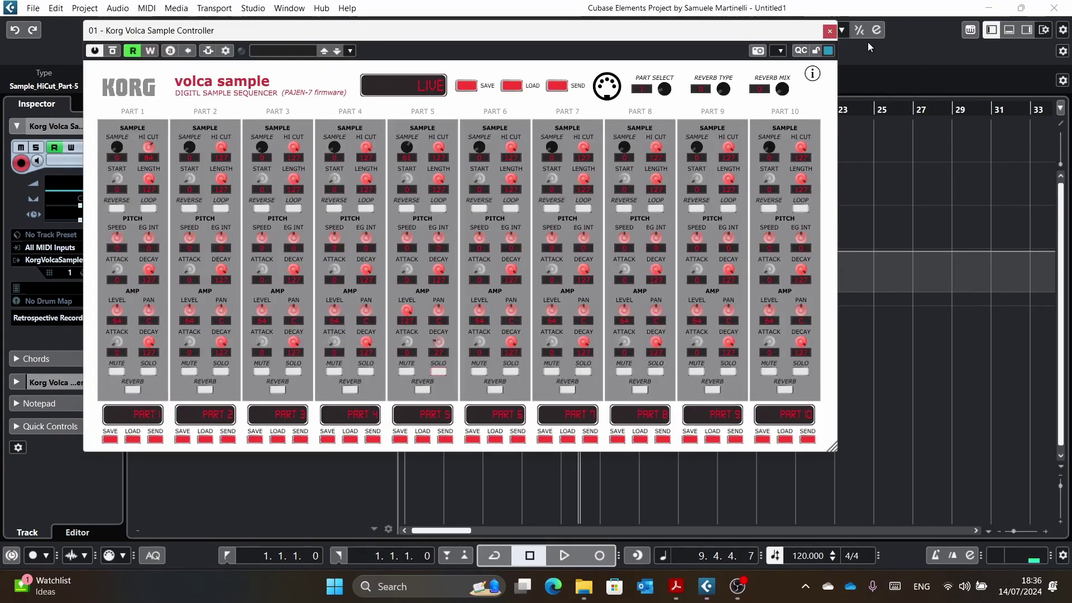
left_click(830, 32)
- Delete the automation points between bars 3 and 8, flatten the lane at 100, and reopen the controller panel
left_click_drag(621, 280, 403, 226)
key("Delete")
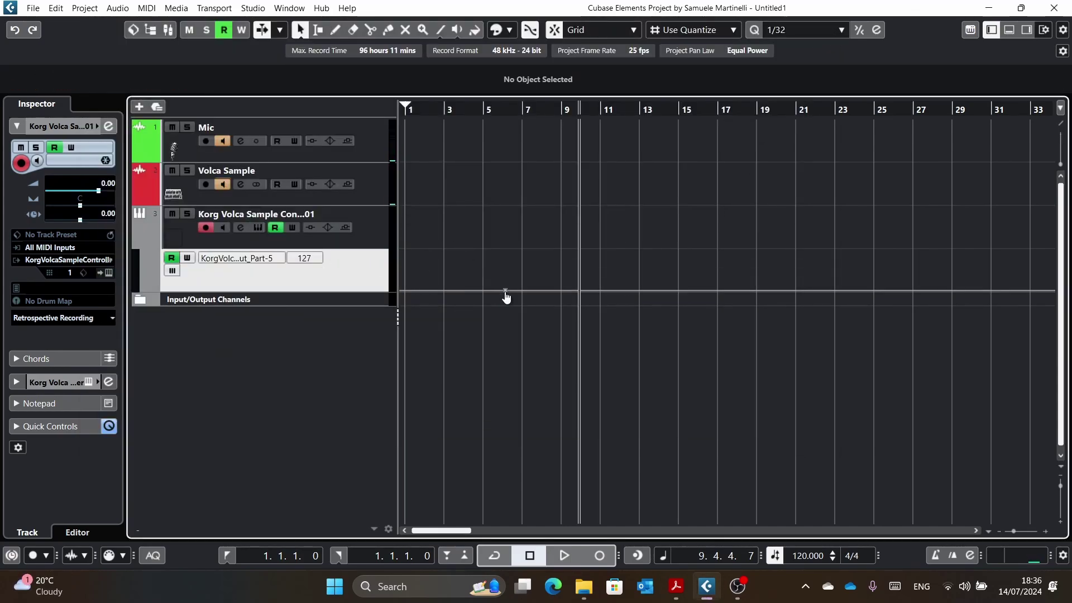
left_click_drag(505, 290, 507, 251)
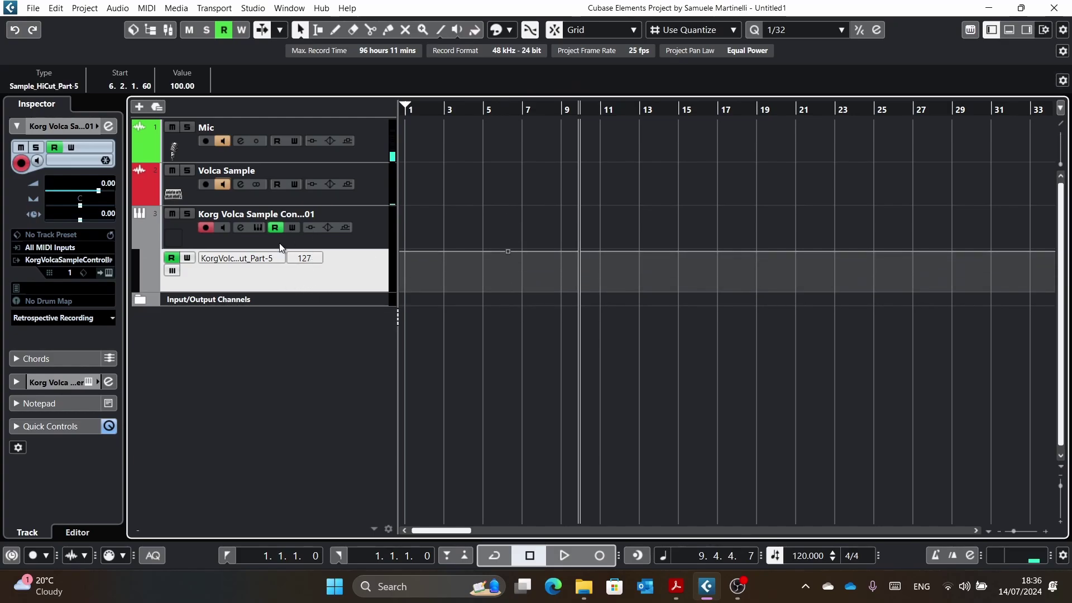
left_click(259, 228)
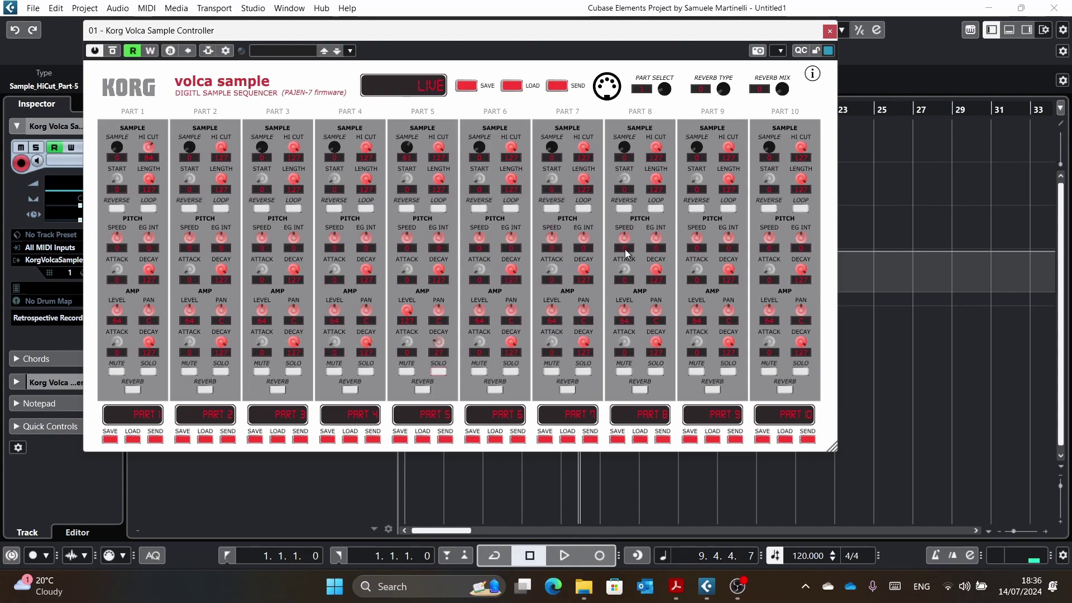
left_click(676, 586)
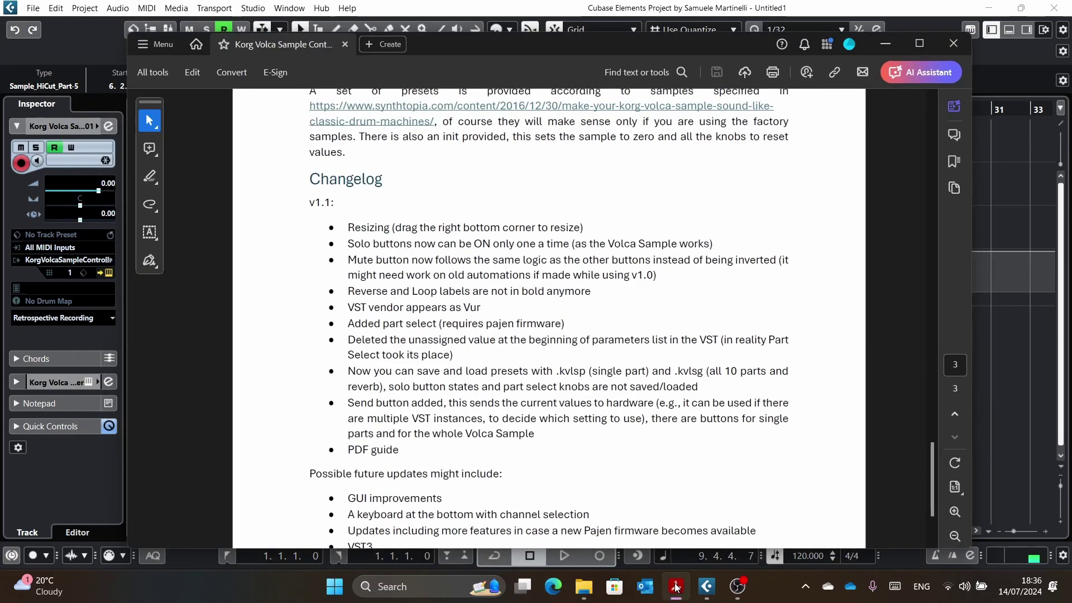
left_click(706, 586)
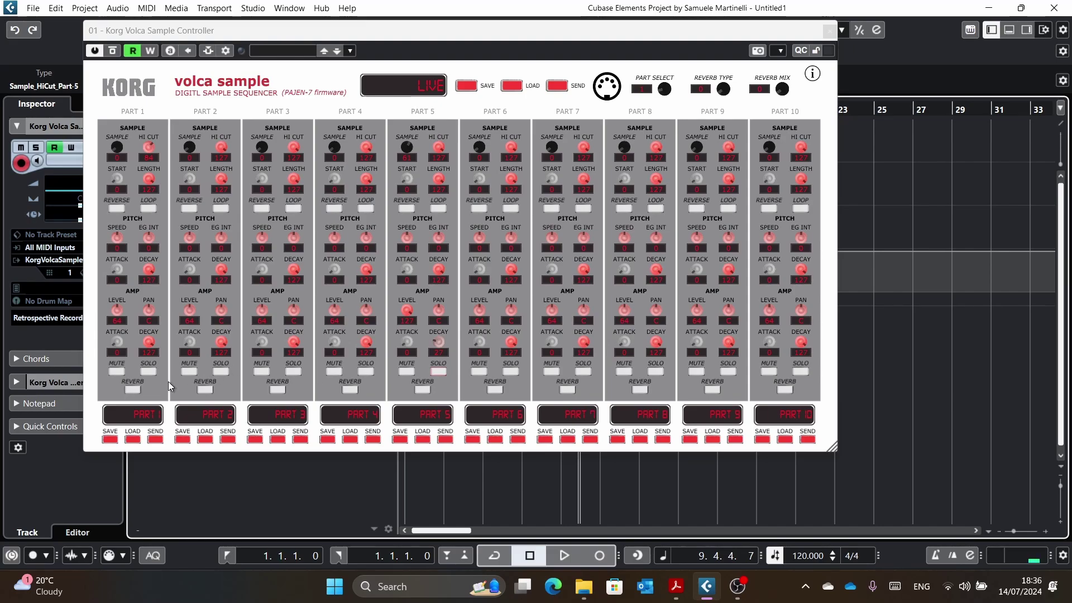
left_click(294, 372)
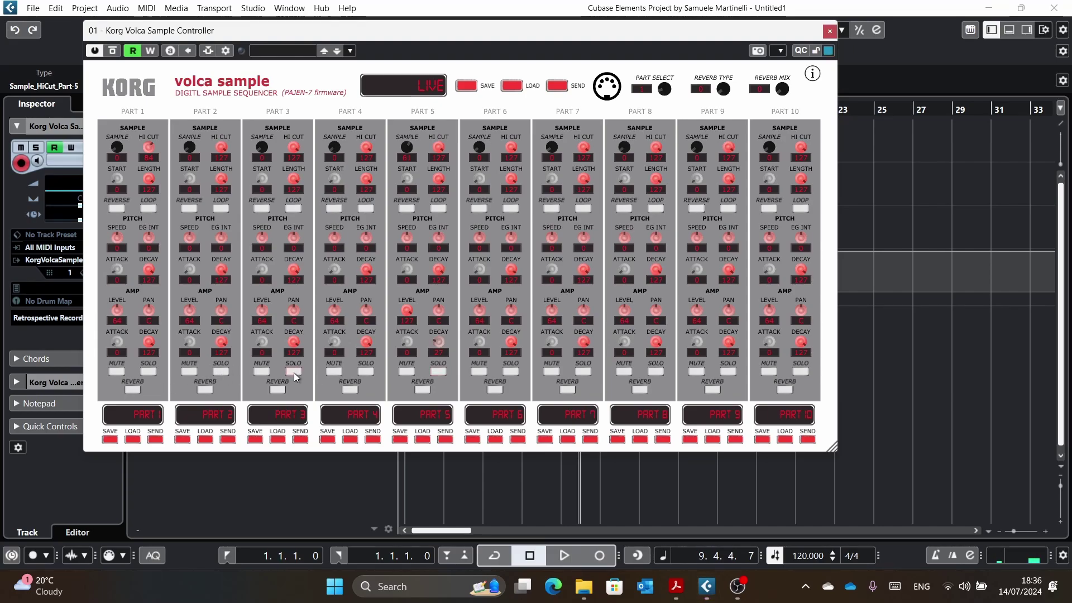
left_click(293, 374)
left_click(675, 585)
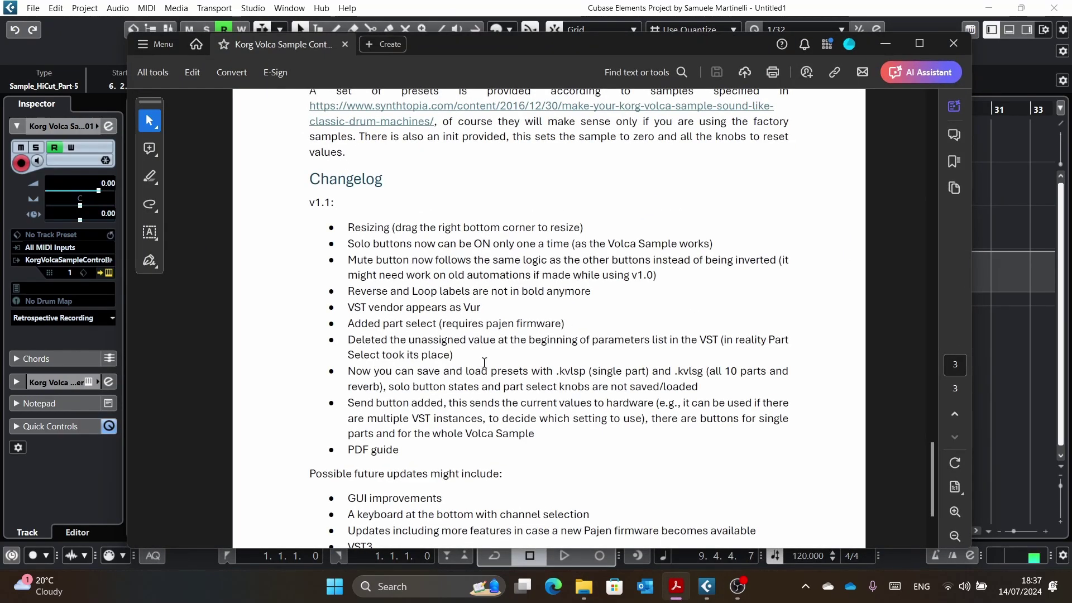
left_click(676, 585)
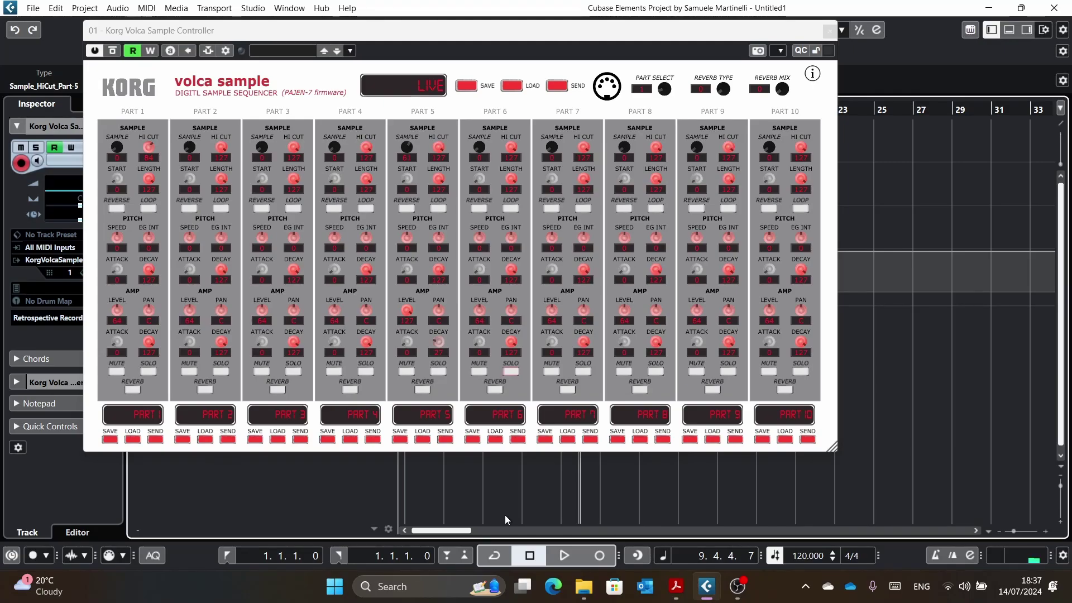
left_click(507, 372)
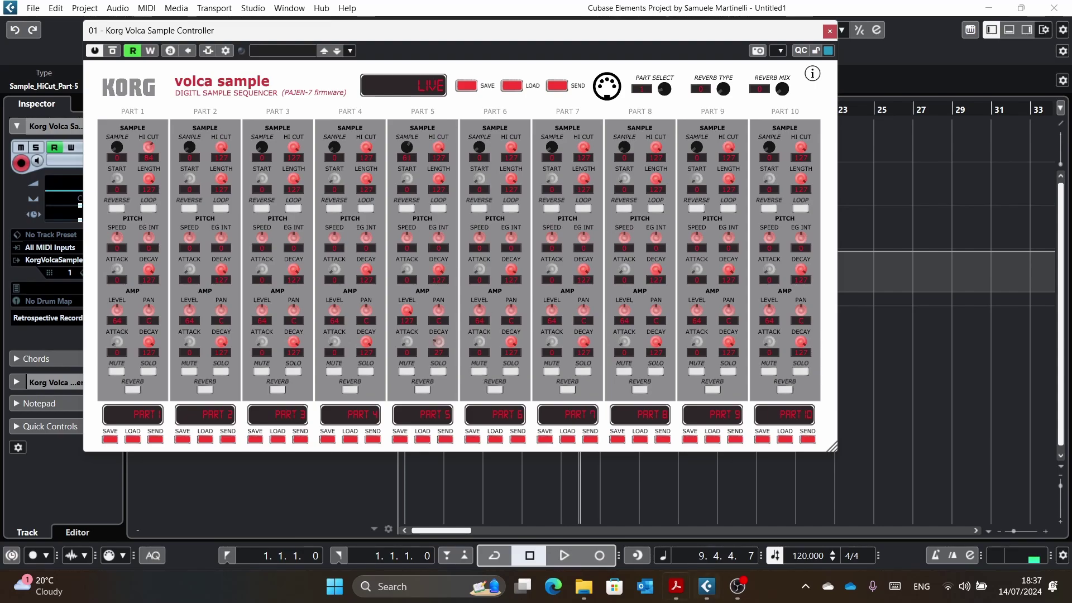
left_click(674, 586)
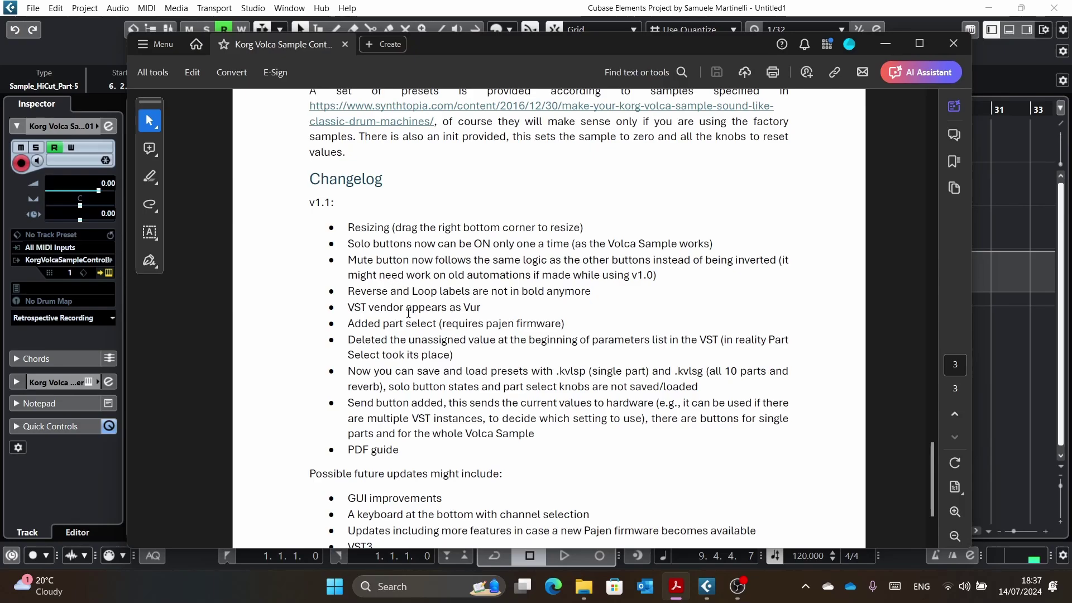
- Return to the controller panel and turn PART SELECT from 1 up to 6
left_click(717, 586)
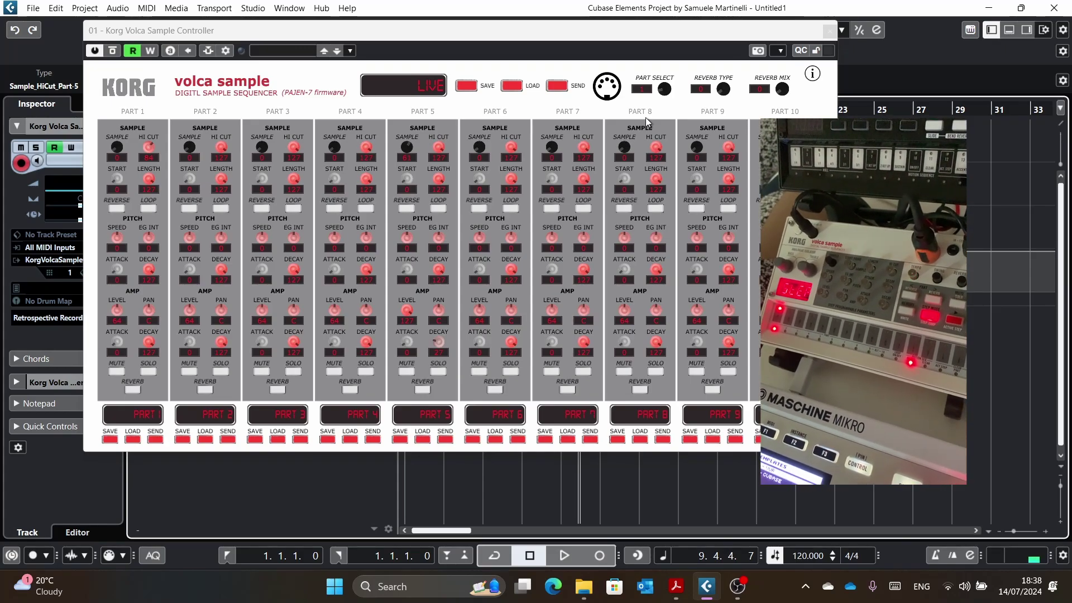
left_click(663, 97)
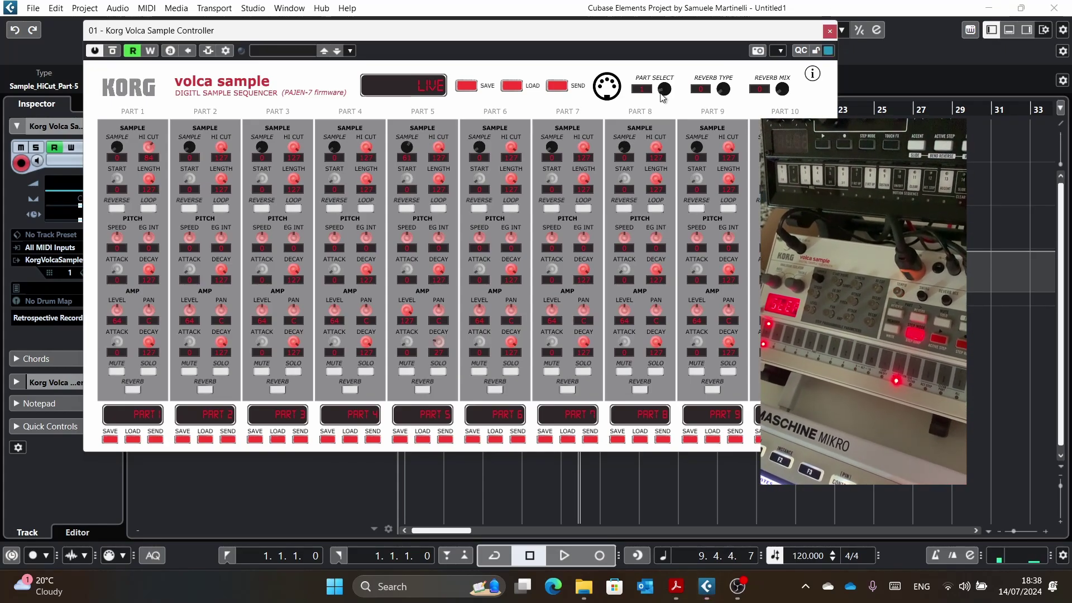
left_click_drag(662, 97, 658, 95)
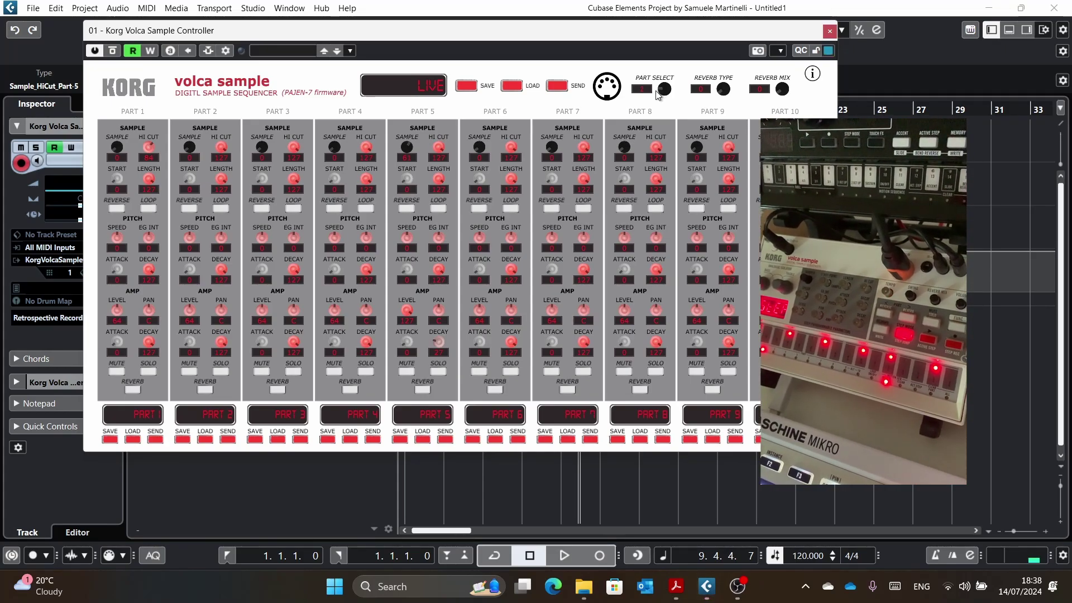
mouse_move(659, 96)
left_mouse_down()
mouse_move(670, 89)
mouse_move(659, 103)
left_mouse_up()
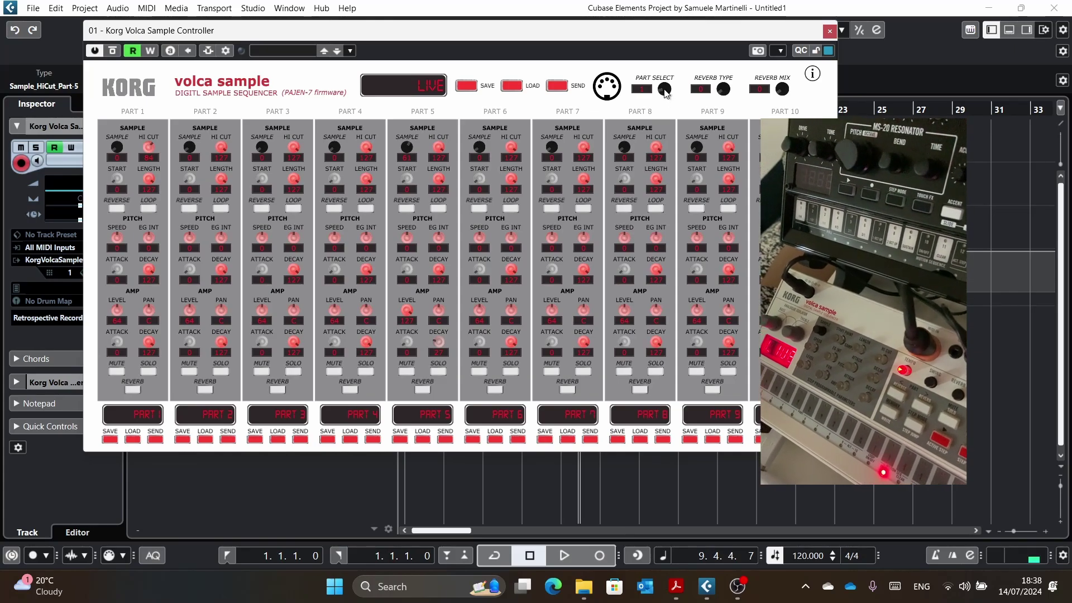
mouse_move(666, 96)
left_mouse_down()
mouse_move(668, 85)
mouse_move(658, 112)
left_mouse_up()
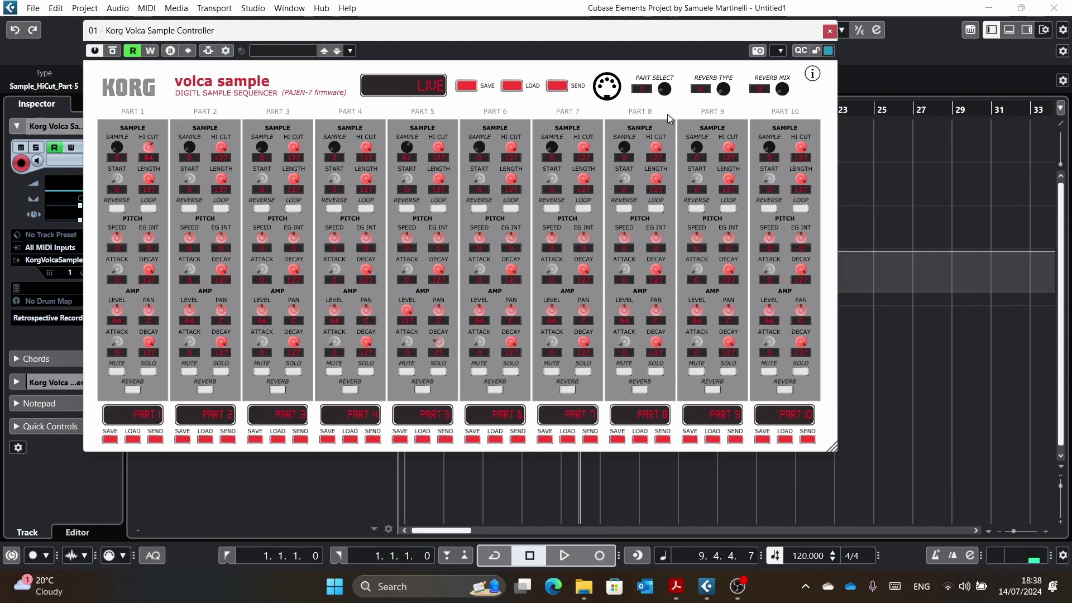
- Bring the Acrobat PDF guide forward at its v1.1 changelog
left_click(676, 586)
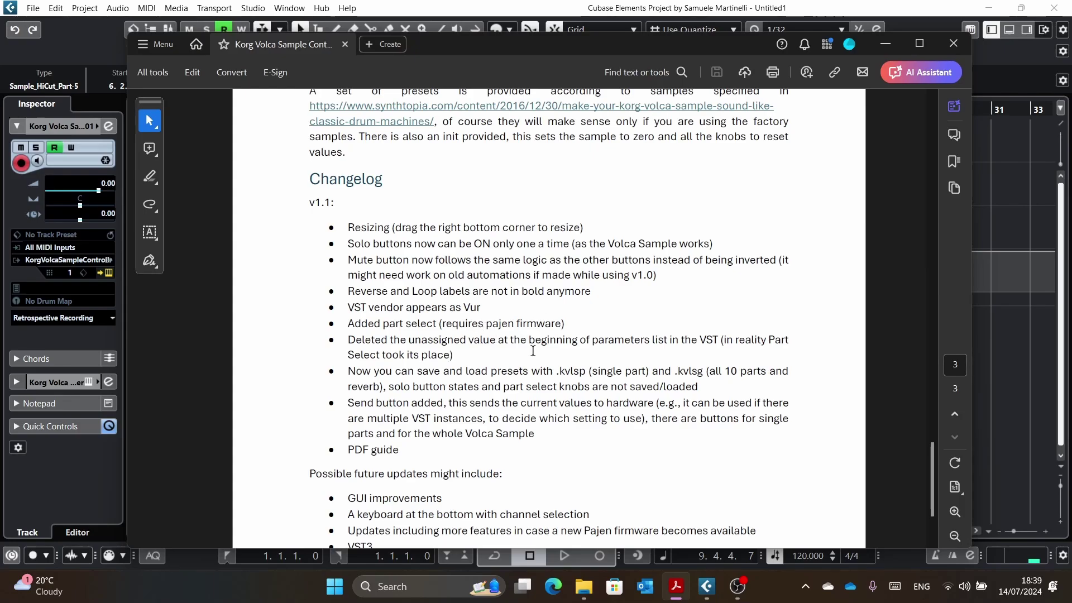
- Minimise the PDF guide and drag the Volca Sample Controller window larger
left_click(884, 43)
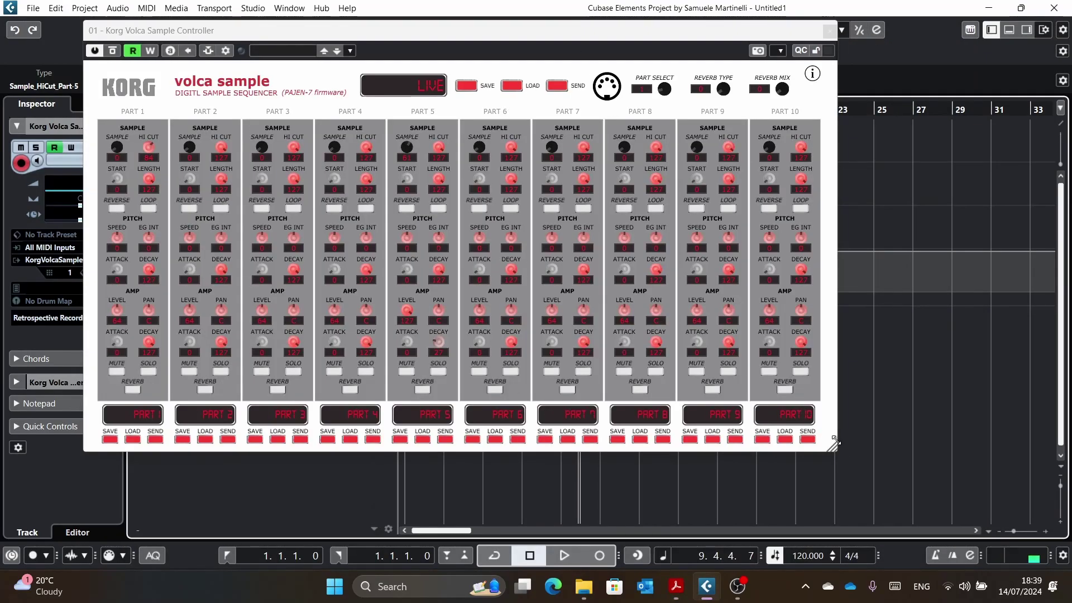
left_click_drag(832, 446, 885, 474)
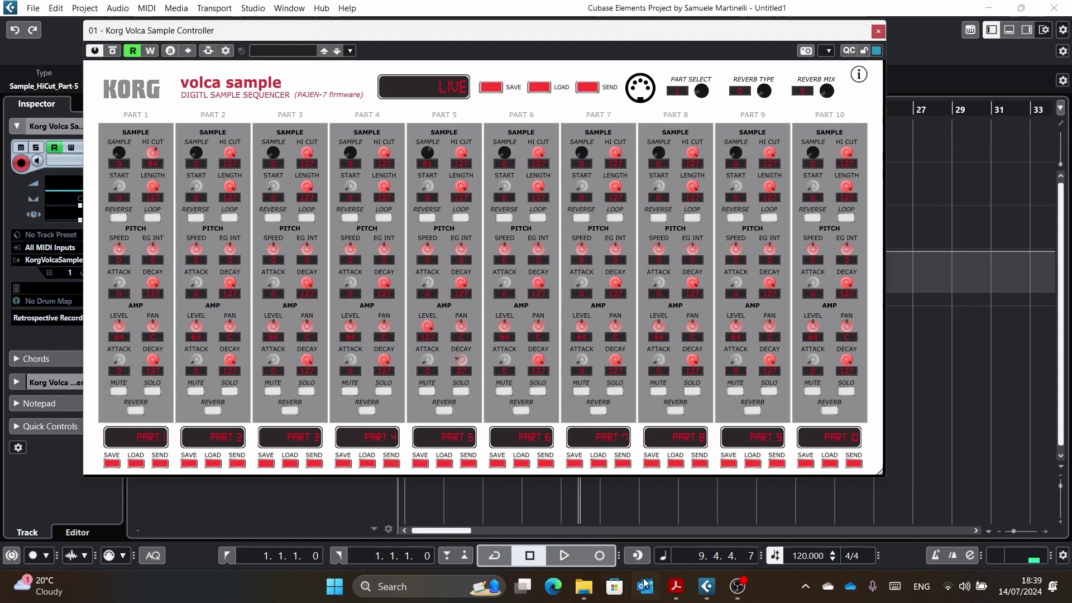
left_click(676, 593)
left_click(676, 595)
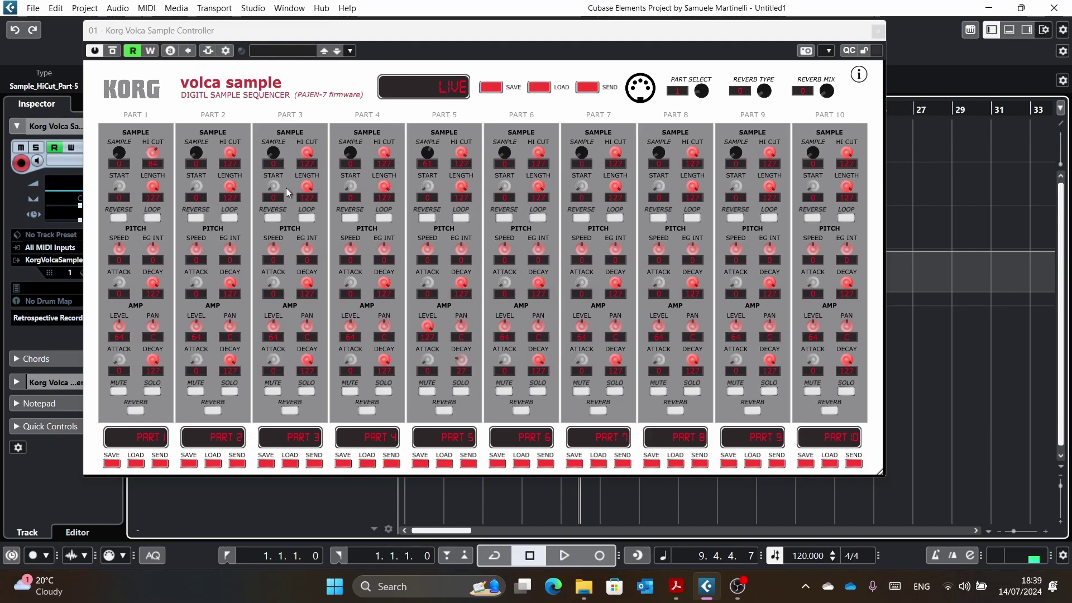
left_click(301, 389)
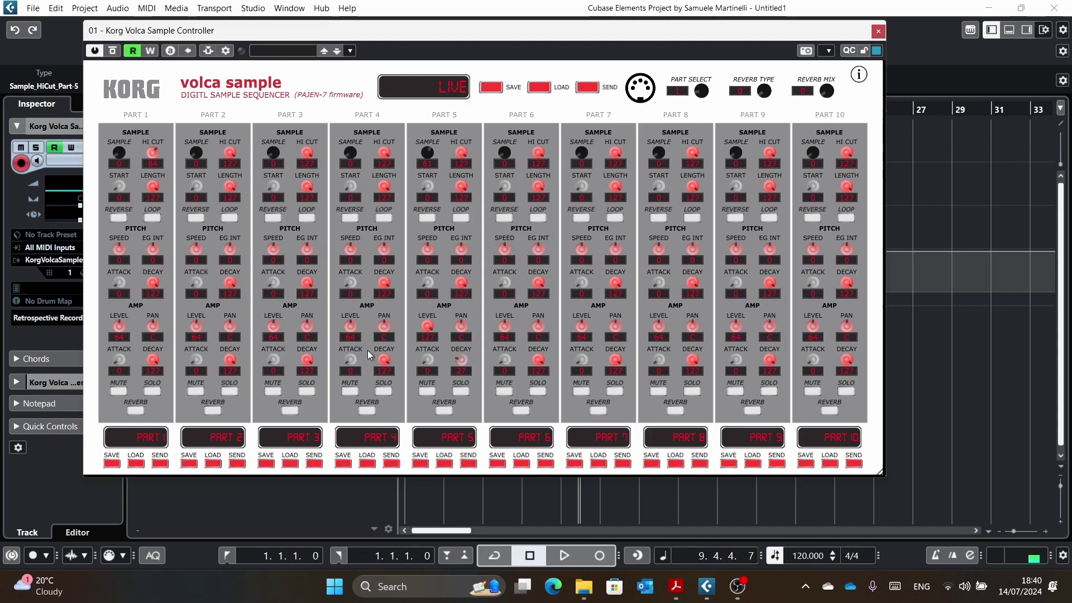
- Load 909 Clap.kvlsp from Volca Sample VST > v1.1 > Part Presets into Part 3, then set its level to 127
left_click(288, 466)
left_click(424, 320)
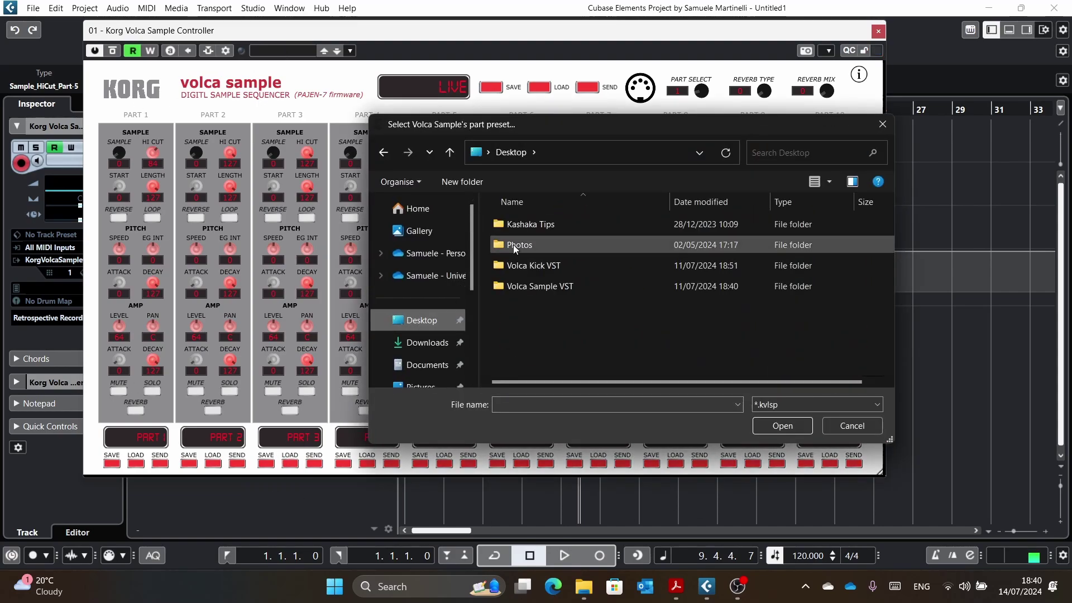
double_click(538, 283)
double_click(534, 283)
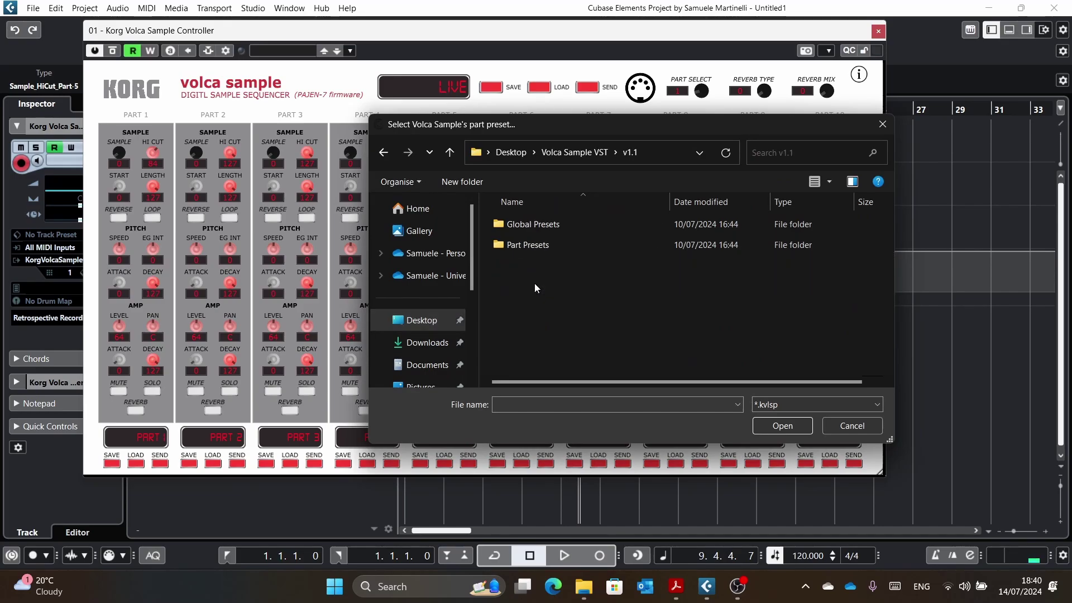
double_click(538, 250)
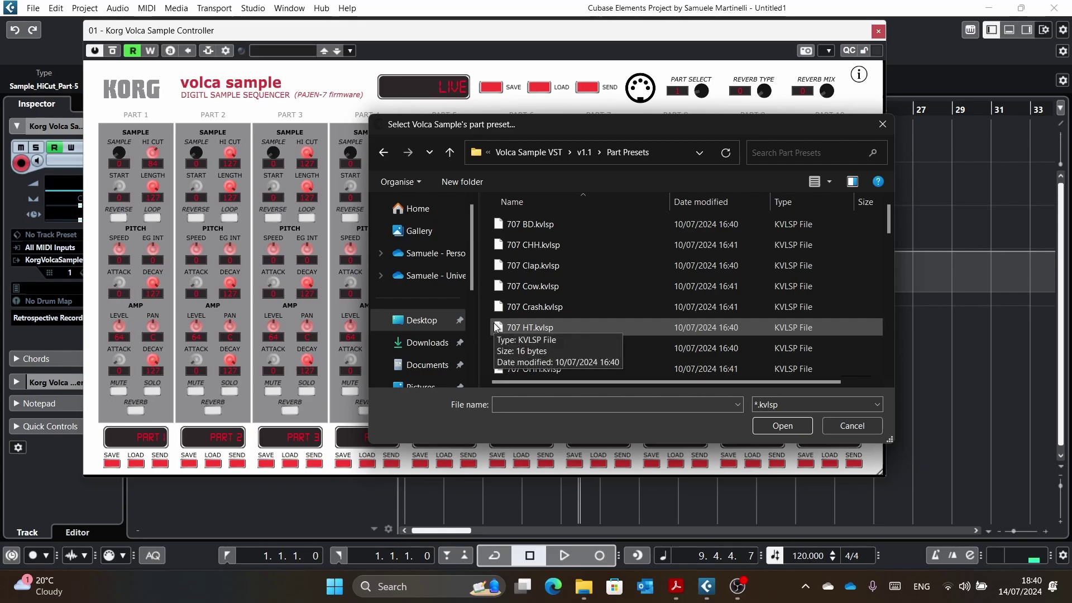
scroll(553, 261, "down", 6)
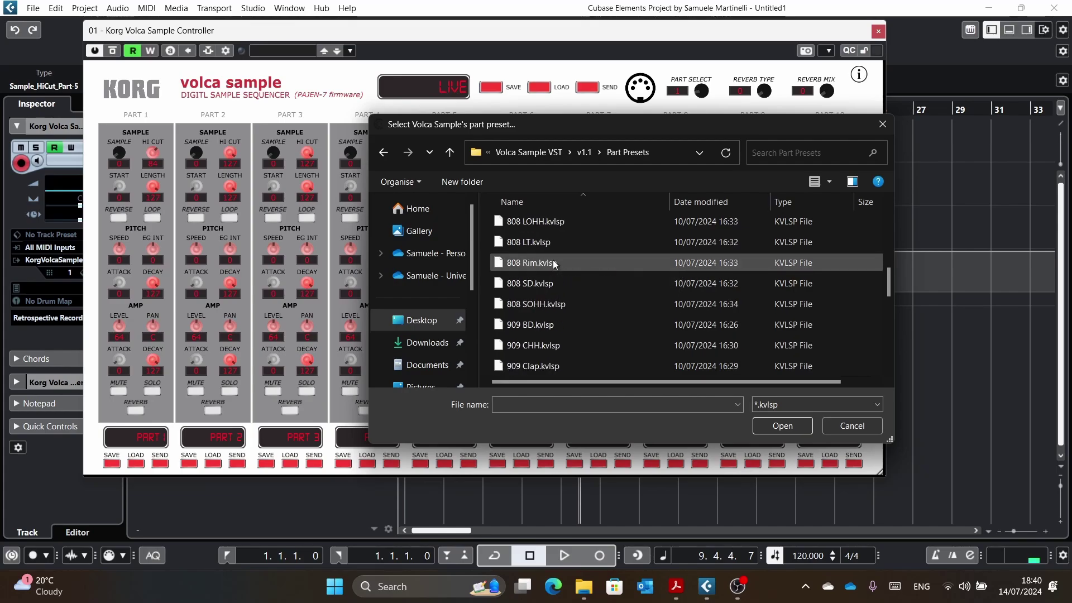
left_click(556, 364)
left_click(774, 425)
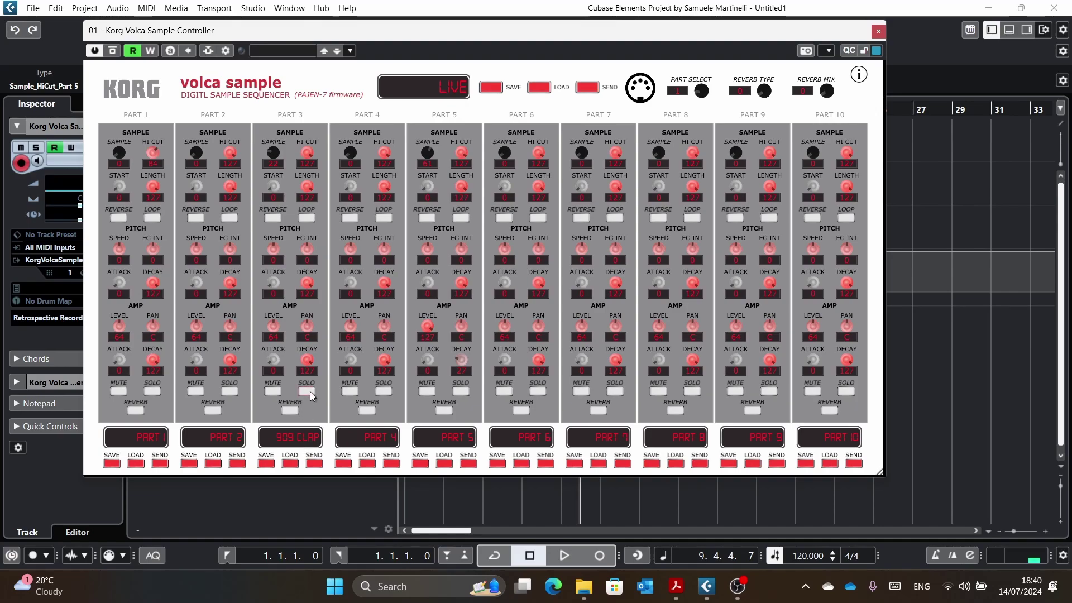
left_click(276, 329)
- Load TR-808.kvlsg from Desktop > Volca Sample VST > v1.1 > Global Presets into all ten parts
left_click(541, 89)
left_click(440, 320)
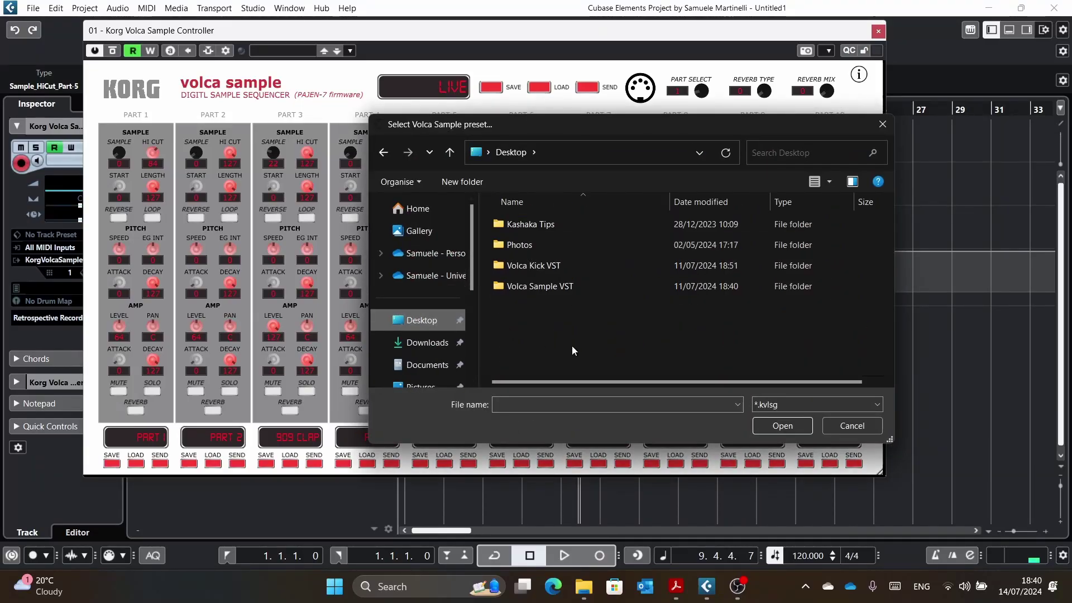
double_click(555, 291)
double_click(555, 293)
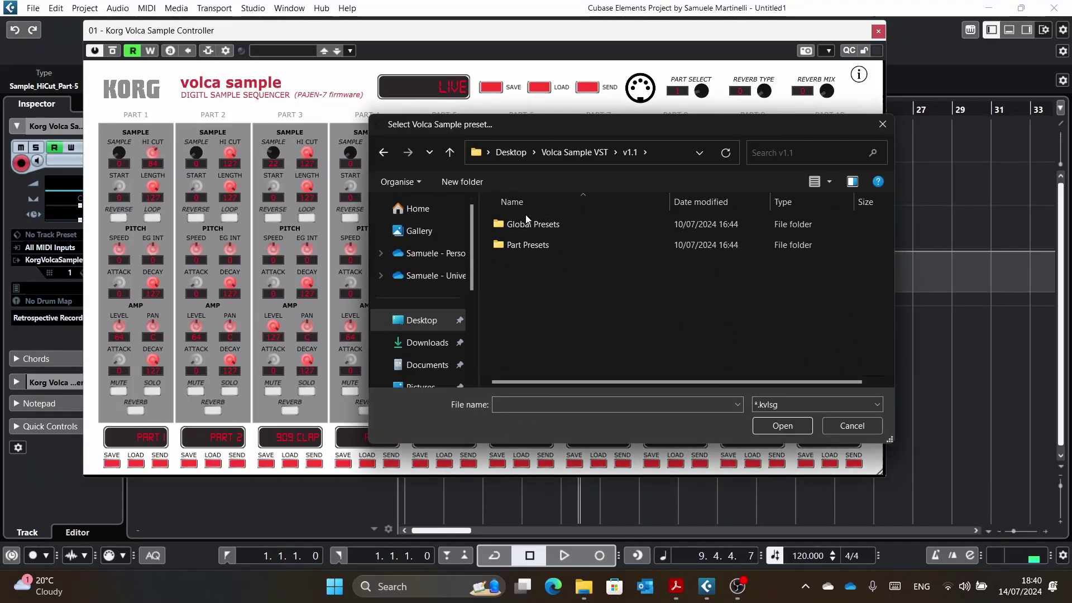
double_click(528, 227)
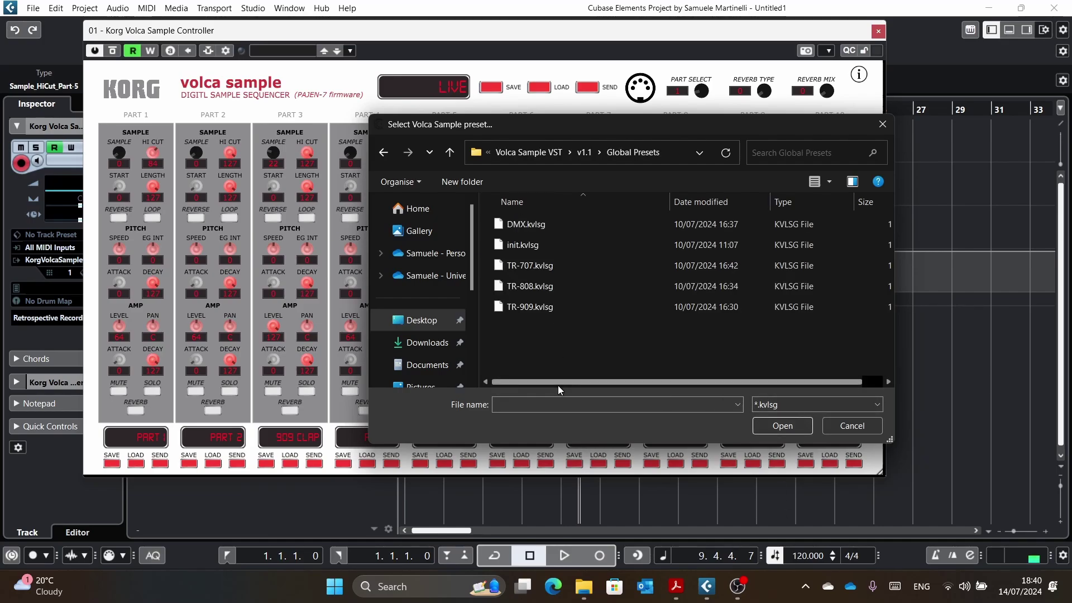
left_click(565, 287)
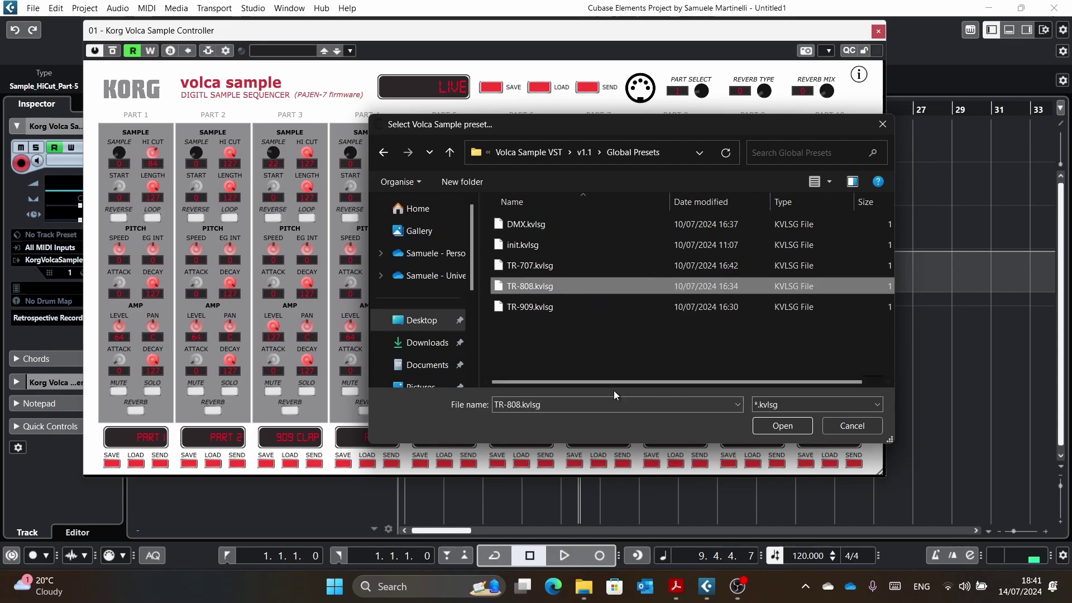
left_click(772, 431)
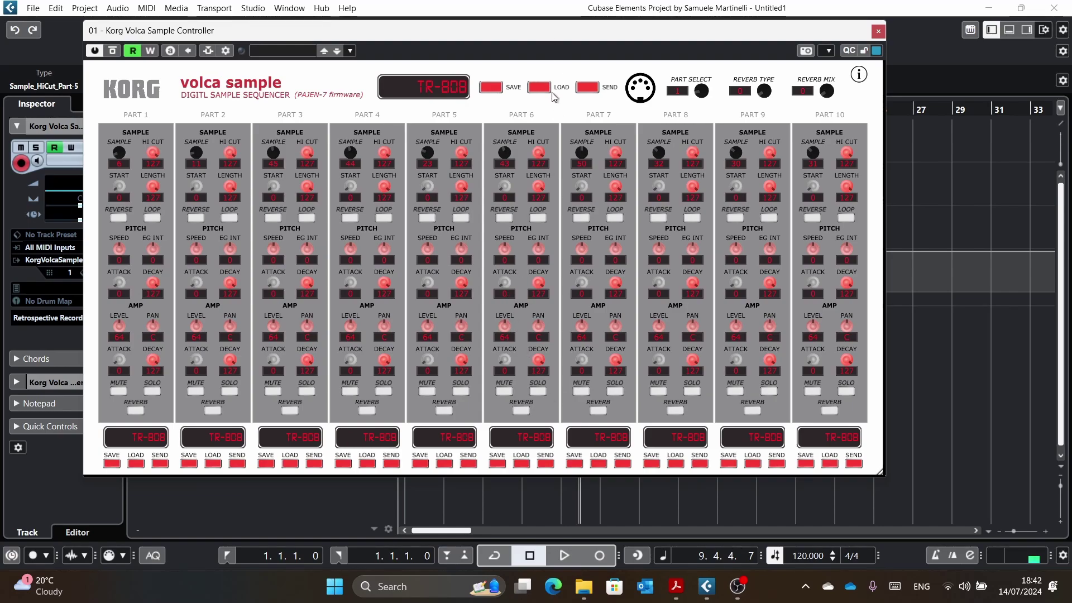
- Bring up the PDF guide, select the 'Send button added' changelog line, then minimise Acrobat
mouse_move(684, 596)
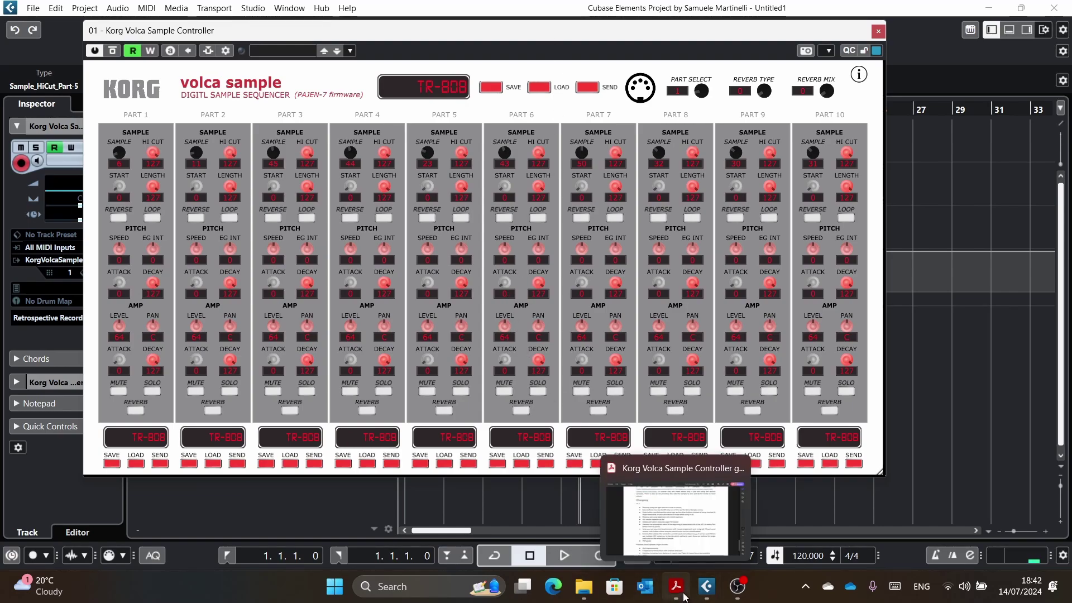
left_click(608, 532)
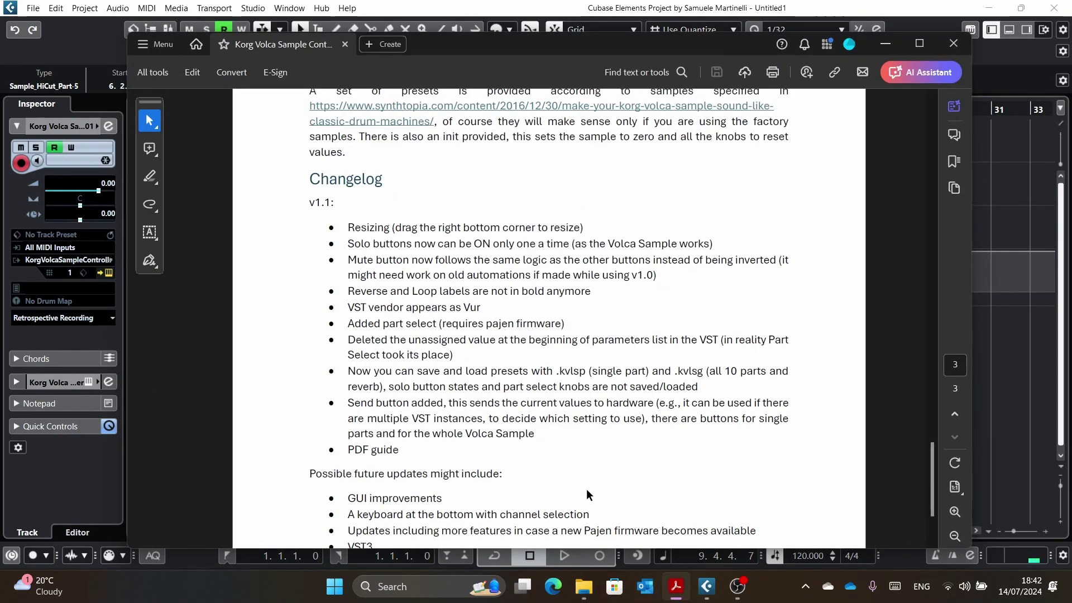
left_click_drag(349, 402, 455, 412)
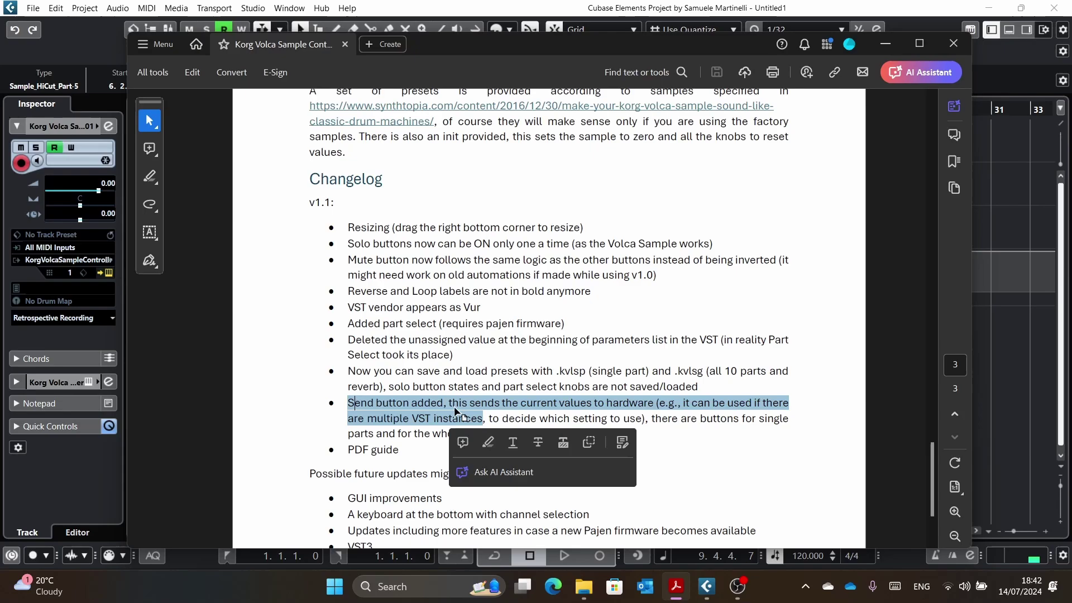
left_click(885, 47)
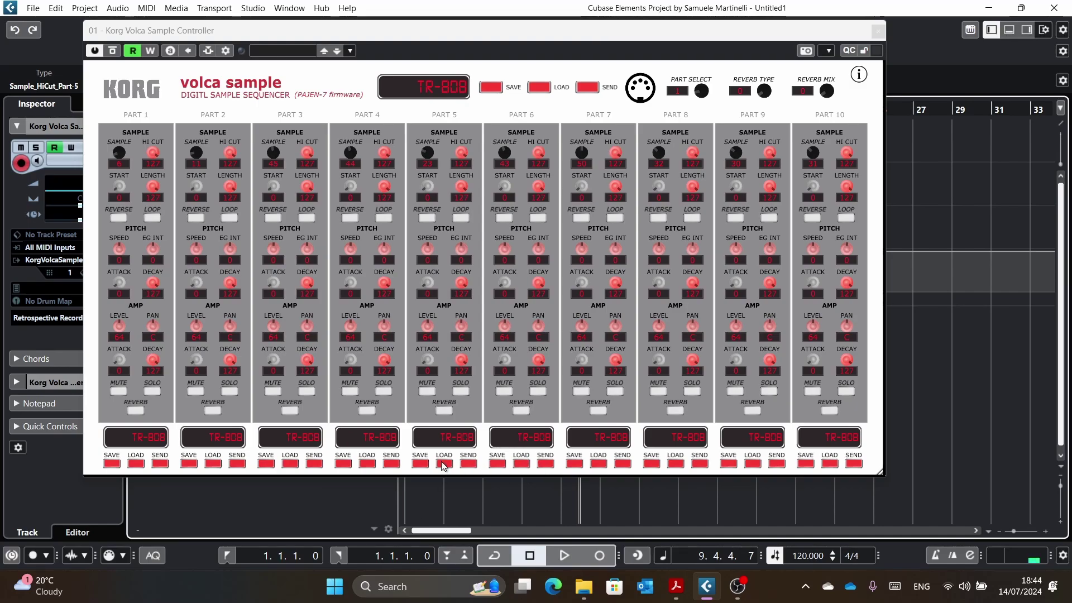
left_click(444, 412)
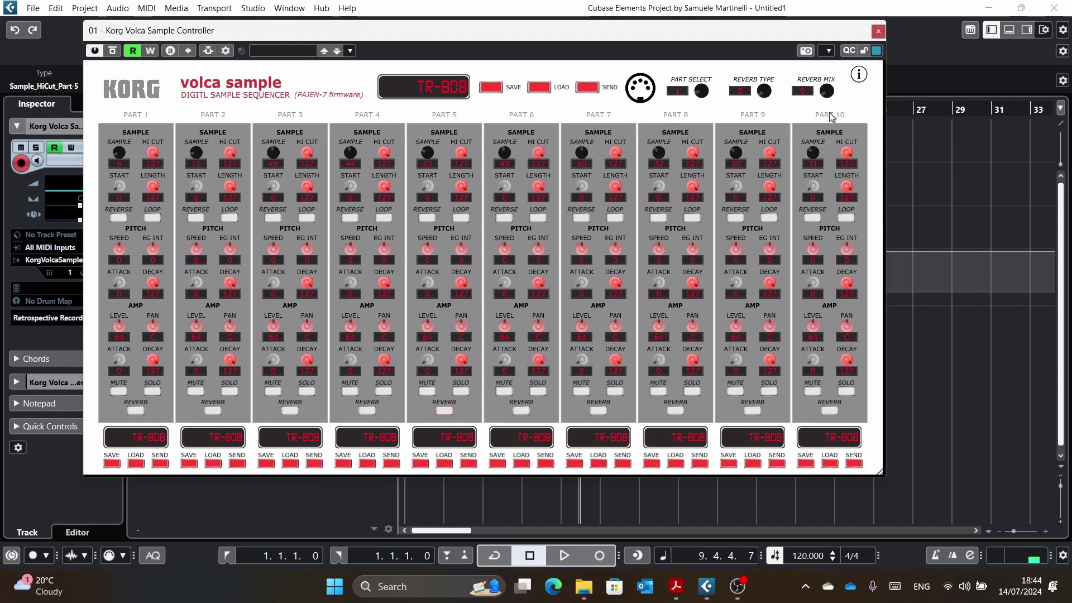
mouse_move(827, 93)
left_mouse_down()
mouse_move(824, 82)
mouse_move(840, 101)
left_mouse_up()
left_click_drag(763, 92, 762, 89)
left_click(763, 86)
left_click_drag(759, 96, 759, 116)
left_click_drag(826, 89, 812, 108)
left_click(437, 411)
left_click(856, 77)
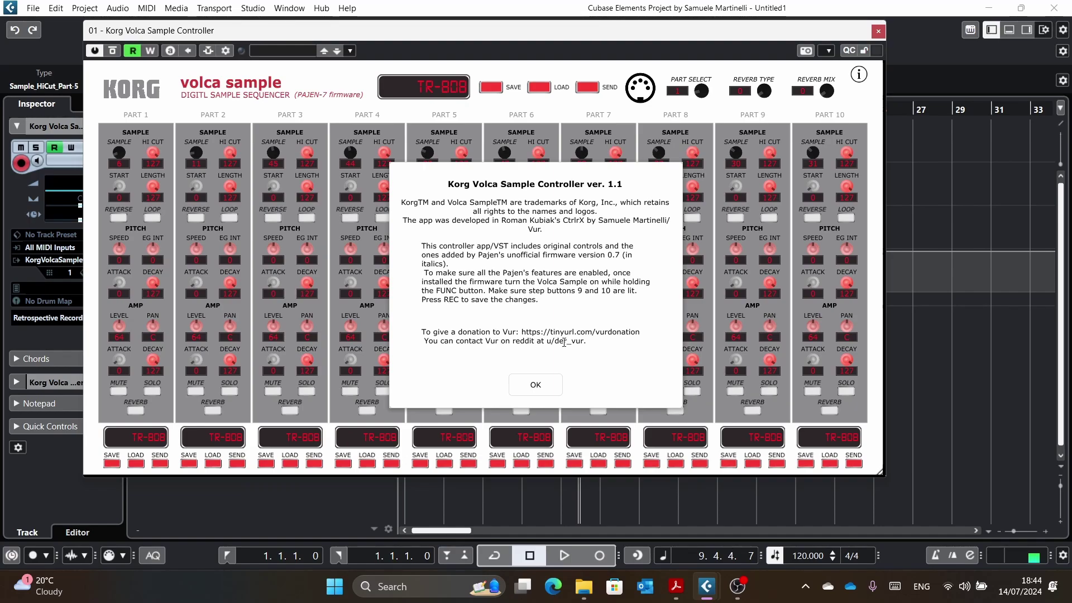
left_click(551, 381)
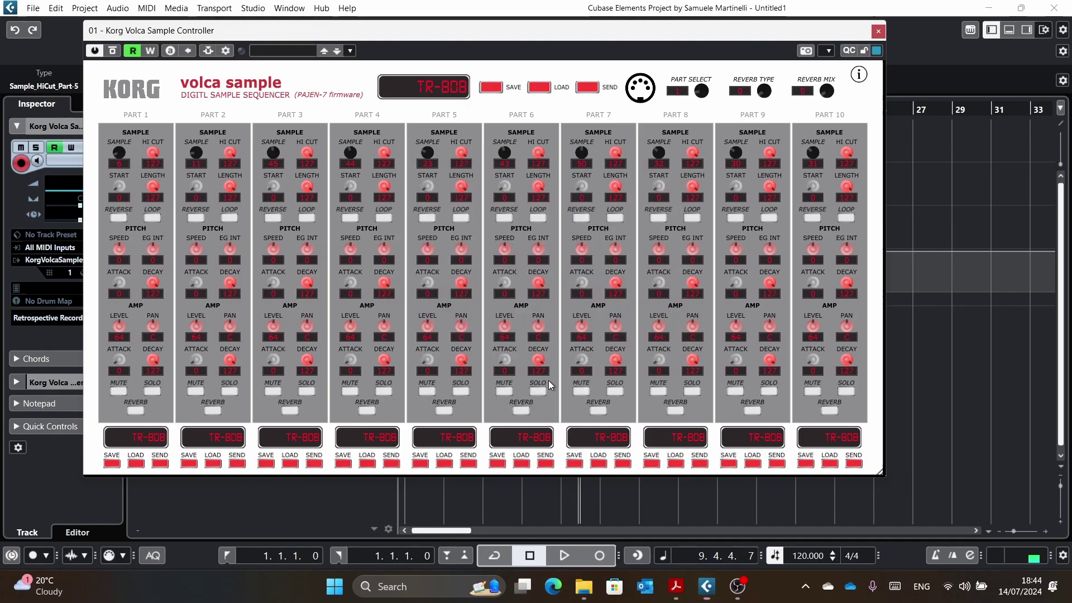
- Bring the Volca controller PDF guide to the front and scroll back to page 1
left_click(675, 589)
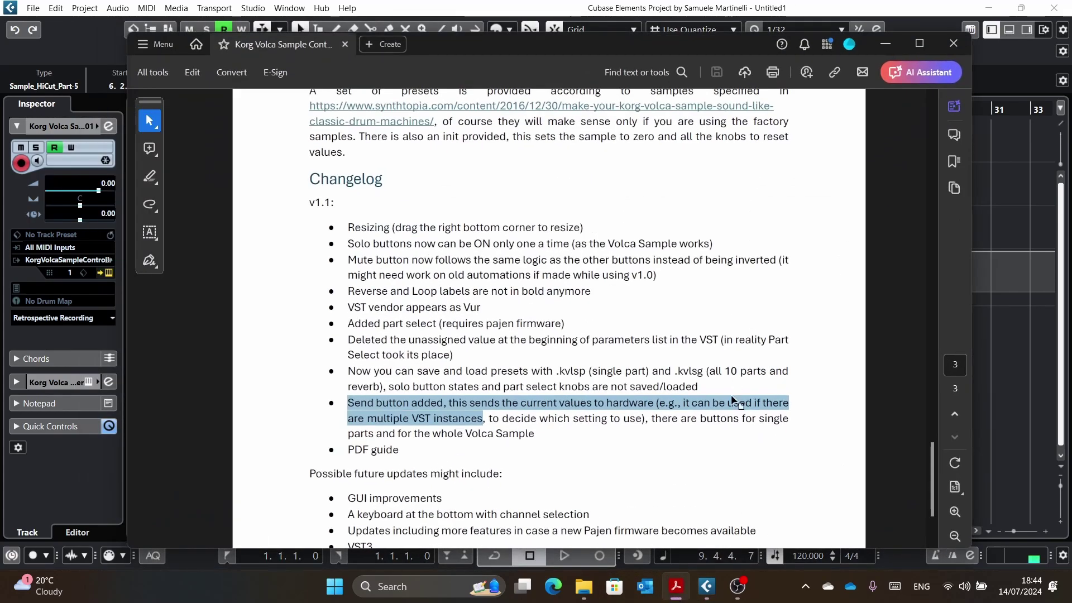
scroll(732, 398, "down", 3)
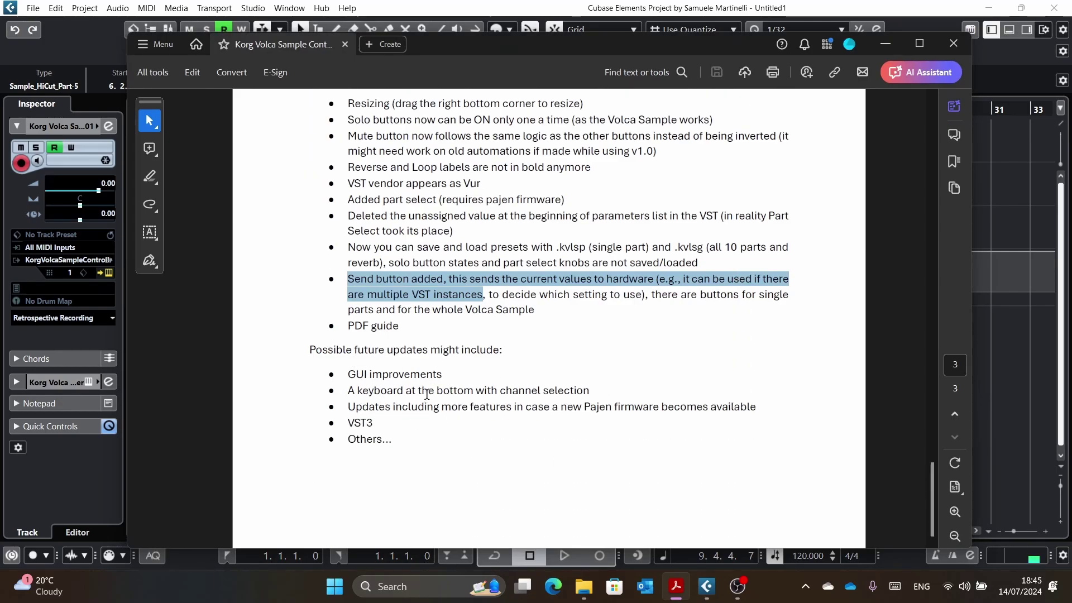
scroll(429, 393, "up", 6)
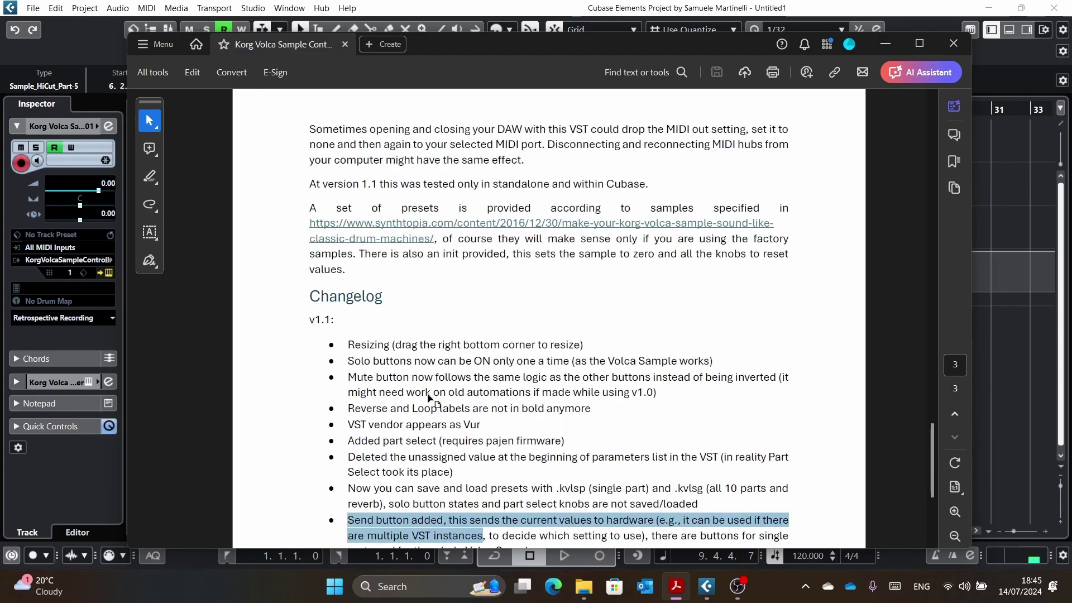
scroll(428, 395, "up", 6)
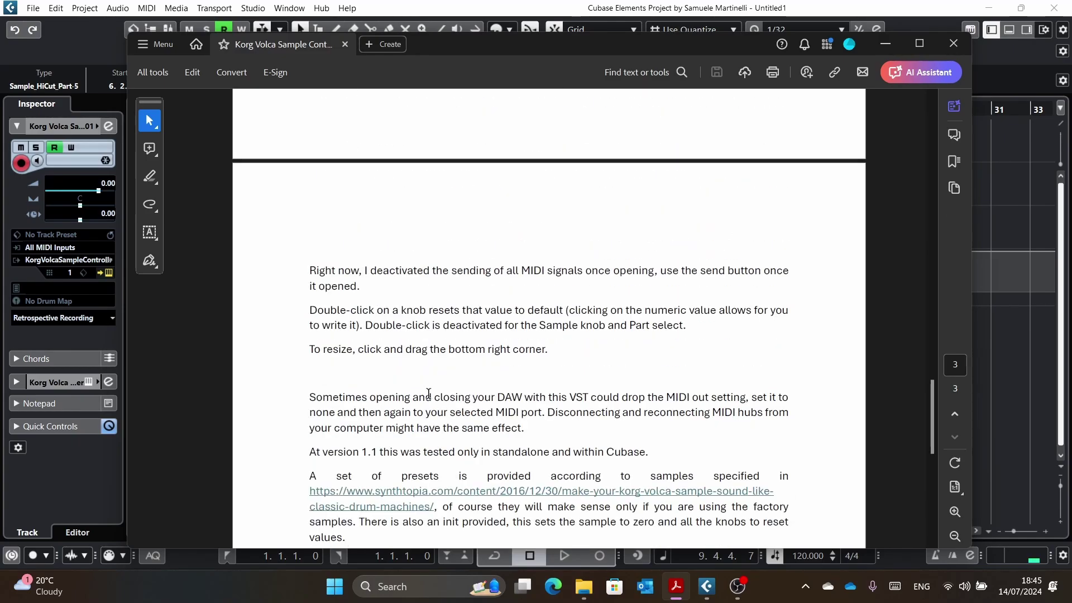
scroll(428, 394, "up", 18)
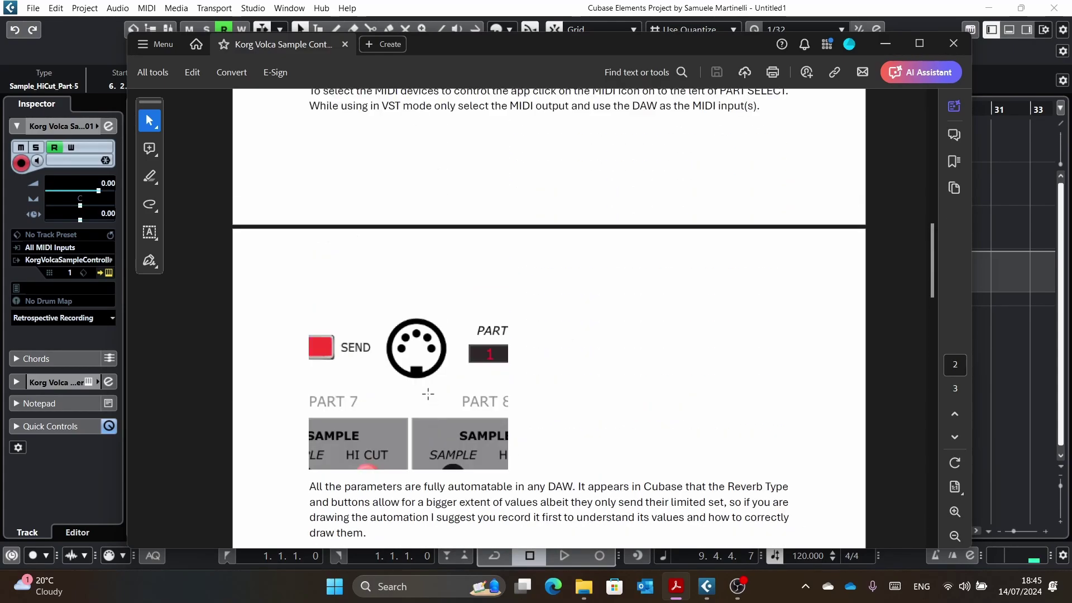
scroll(427, 393, "down", 6)
scroll(433, 388, "up", 15)
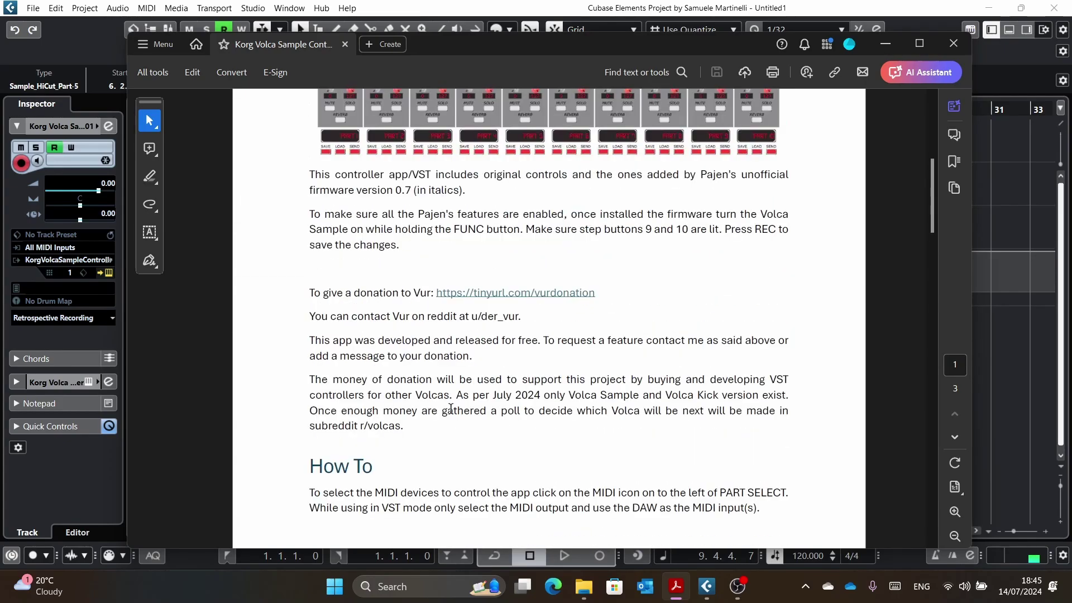